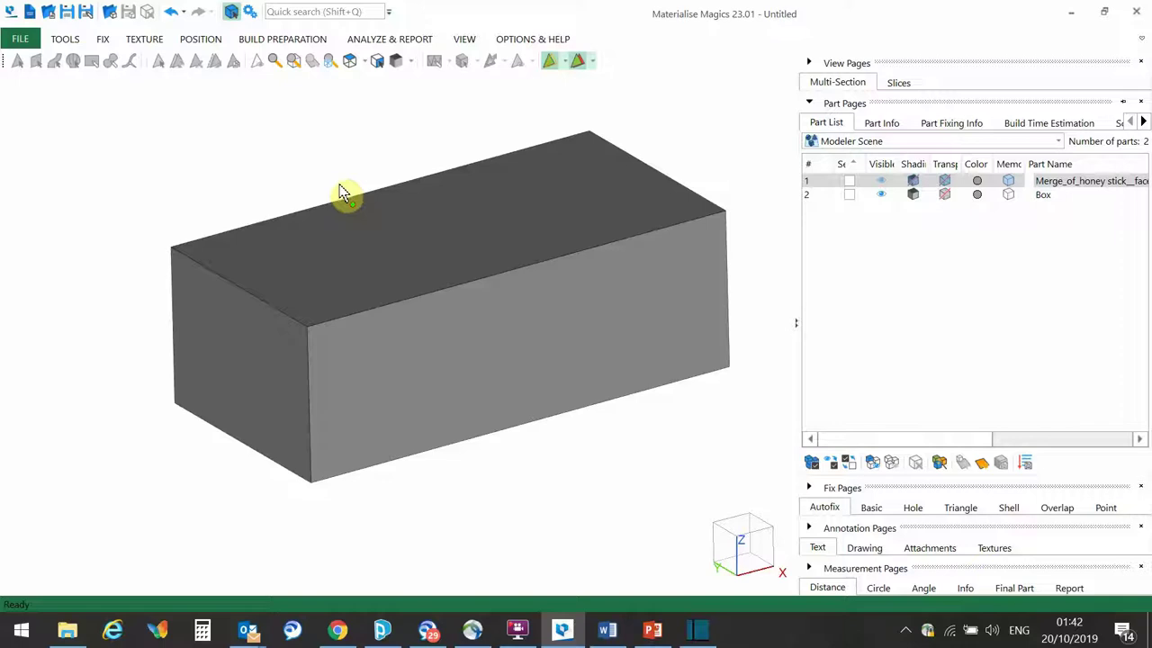
- Orbit around the grey box and tick the Box part in the Part List
mouse_move(370, 254)
right_down()
mouse_move(417, 258)
mouse_move(378, 250)
right_up()
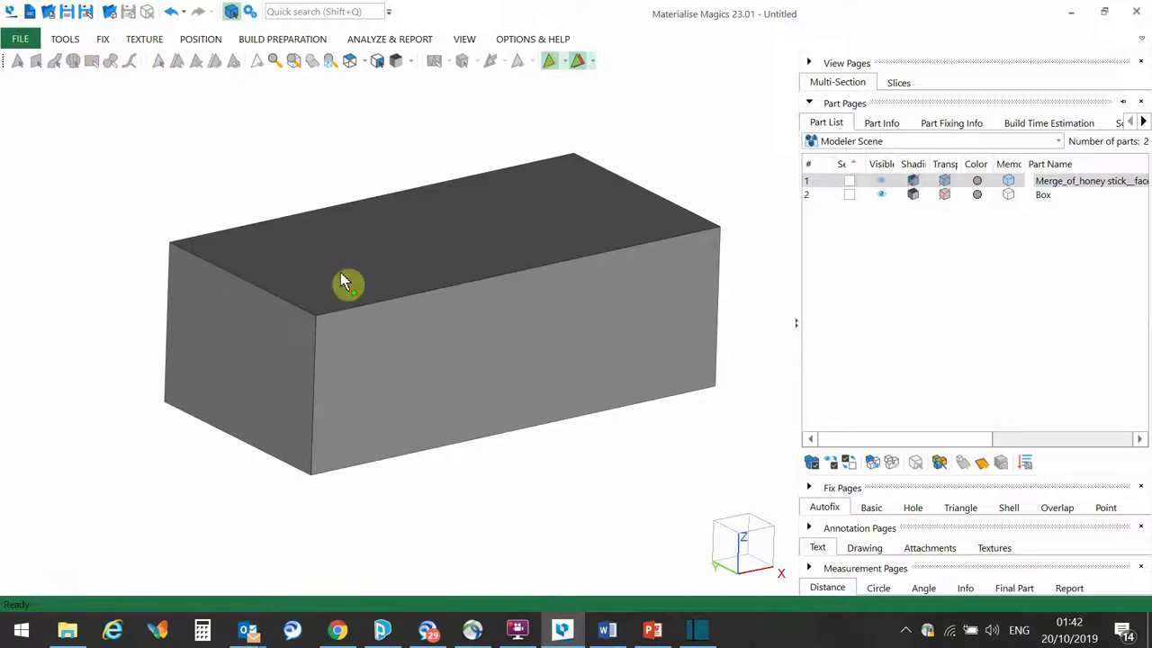
click(940, 195)
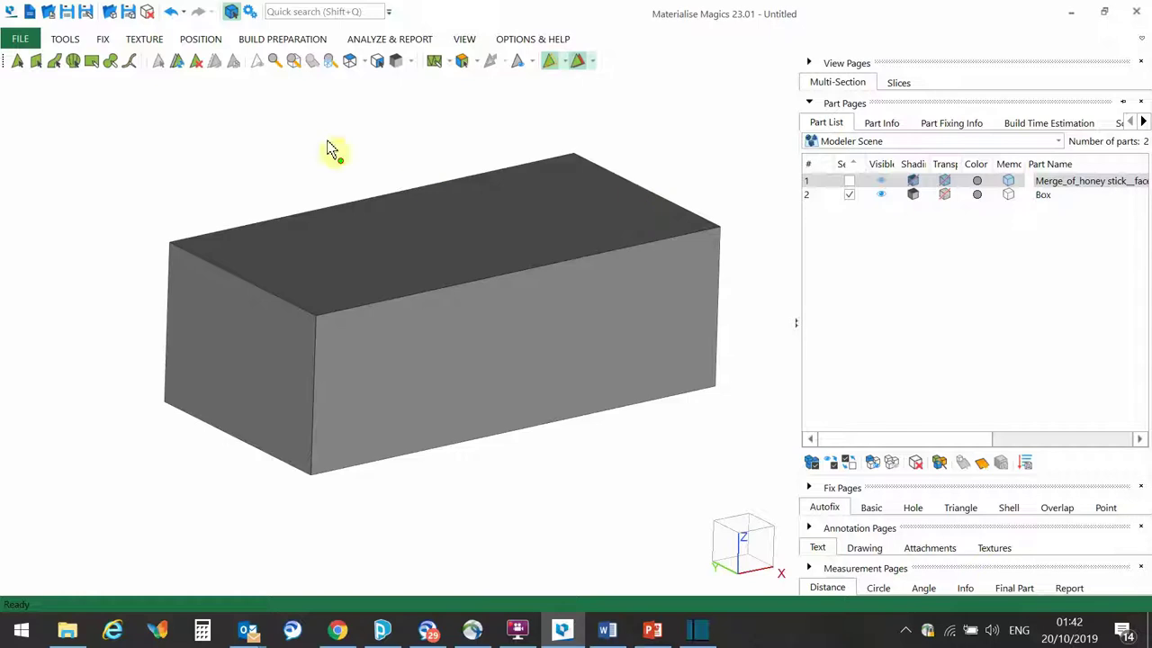
- Mark the Box's top face as a plane with the surface marking tool
click(144, 39)
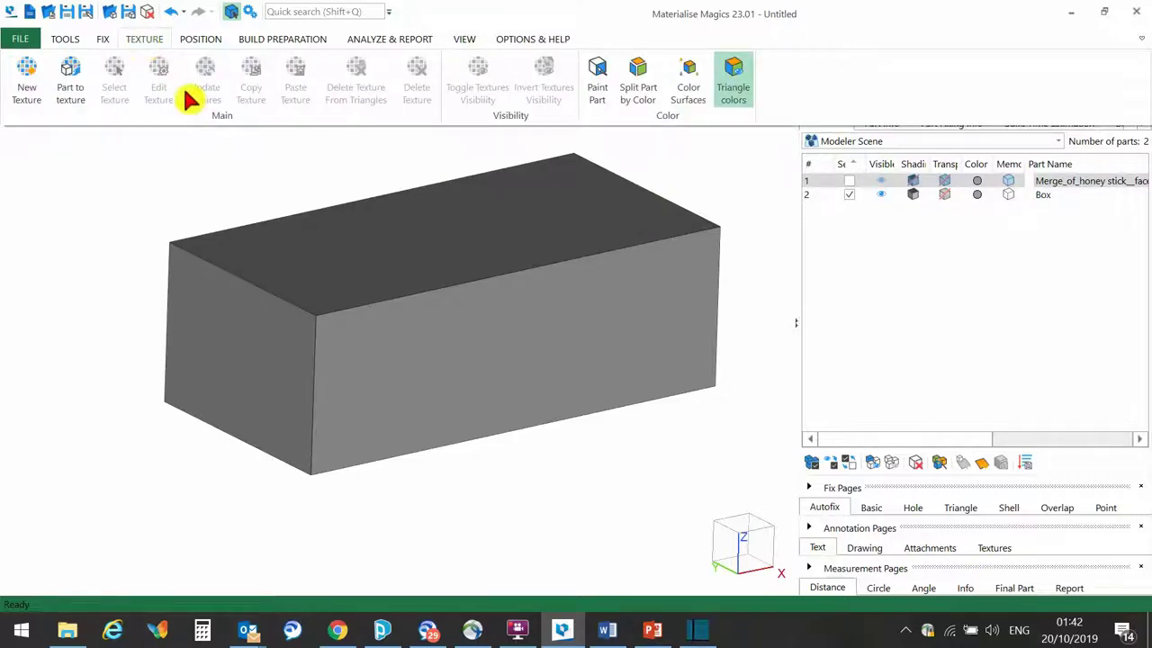
click(597, 90)
click(290, 273)
click(40, 62)
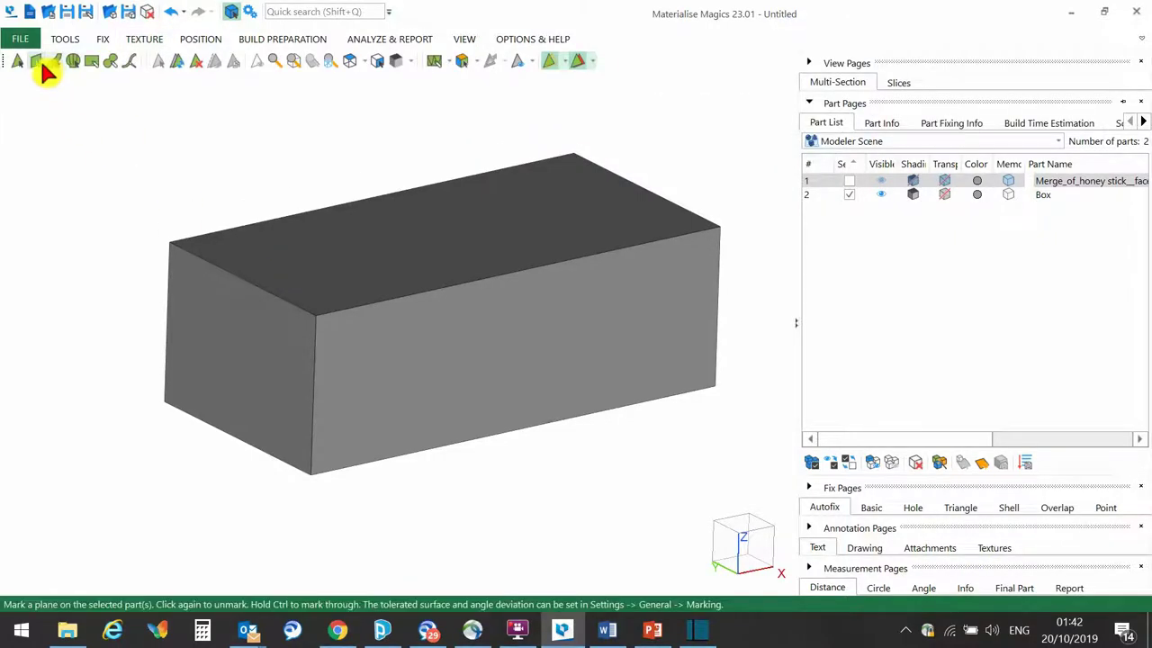
click(337, 272)
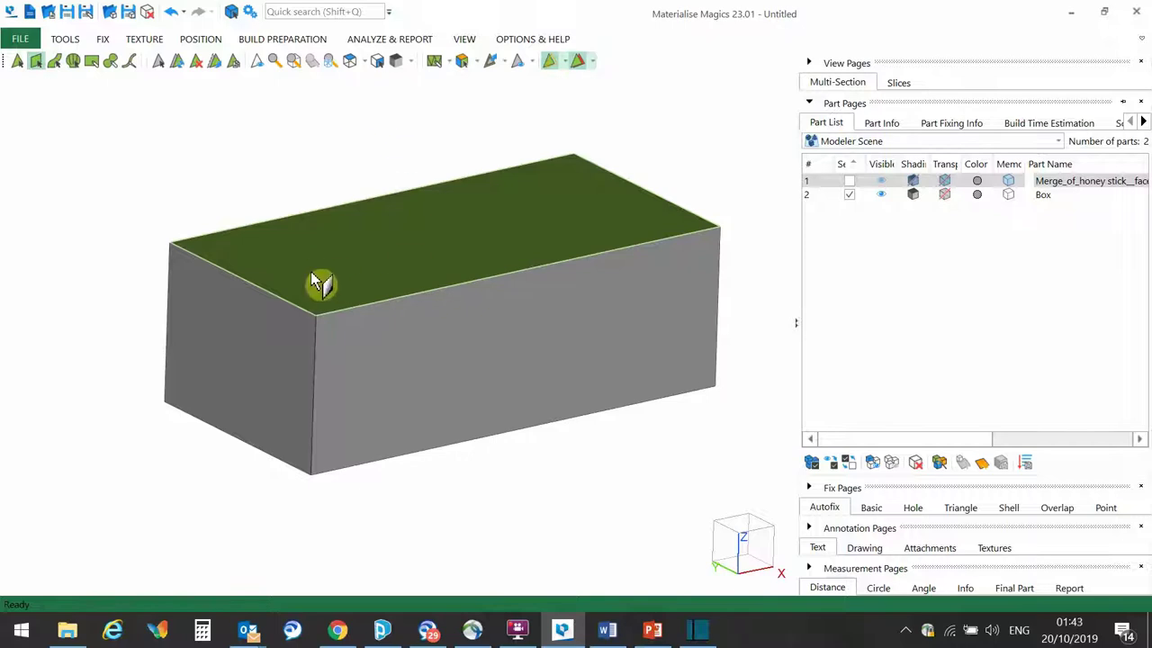
mouse_move(291, 267)
right_down()
mouse_move(254, 273)
mouse_move(279, 252)
right_up()
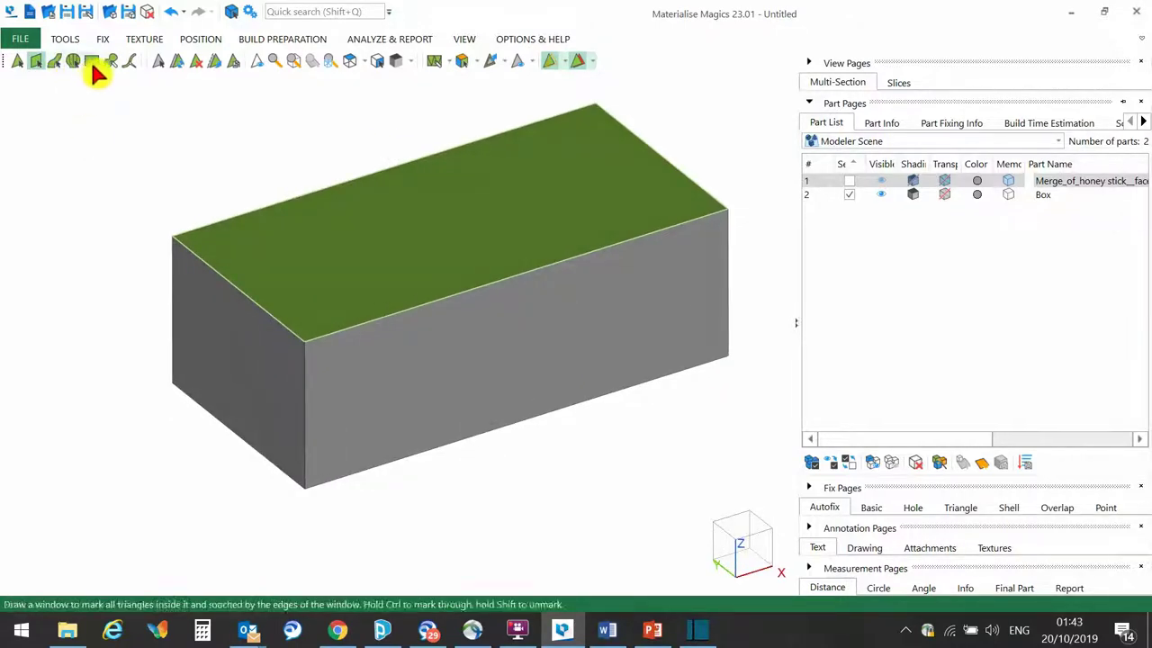
- Color the marked top face bright green with Paint Part's Color Marked
click(146, 40)
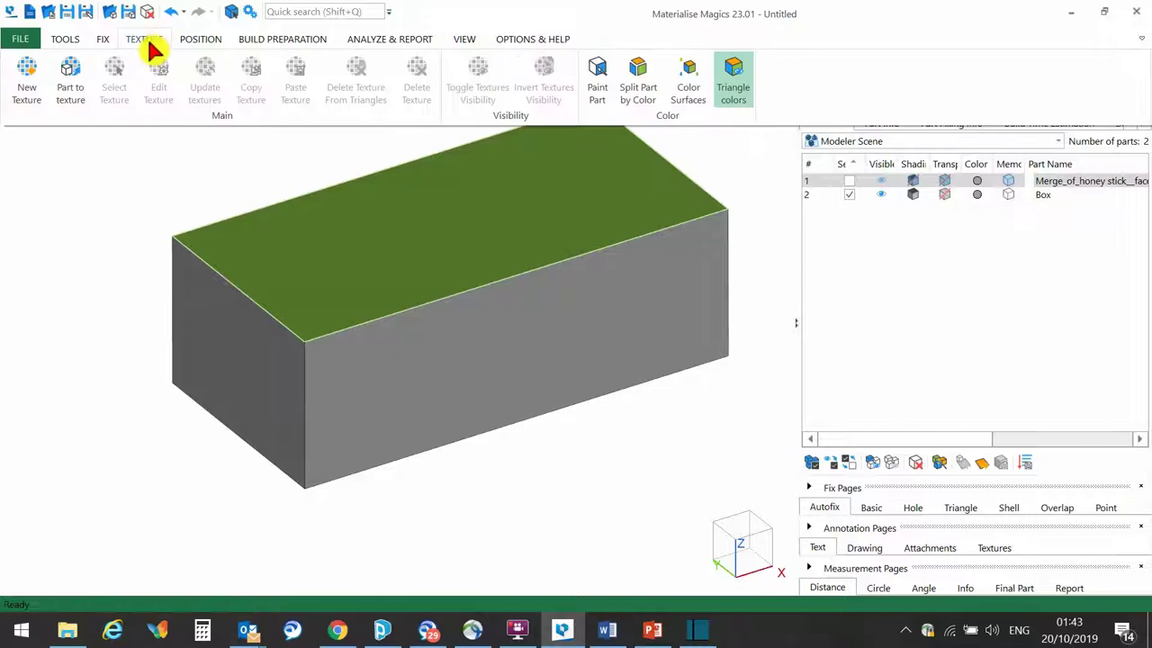
click(597, 81)
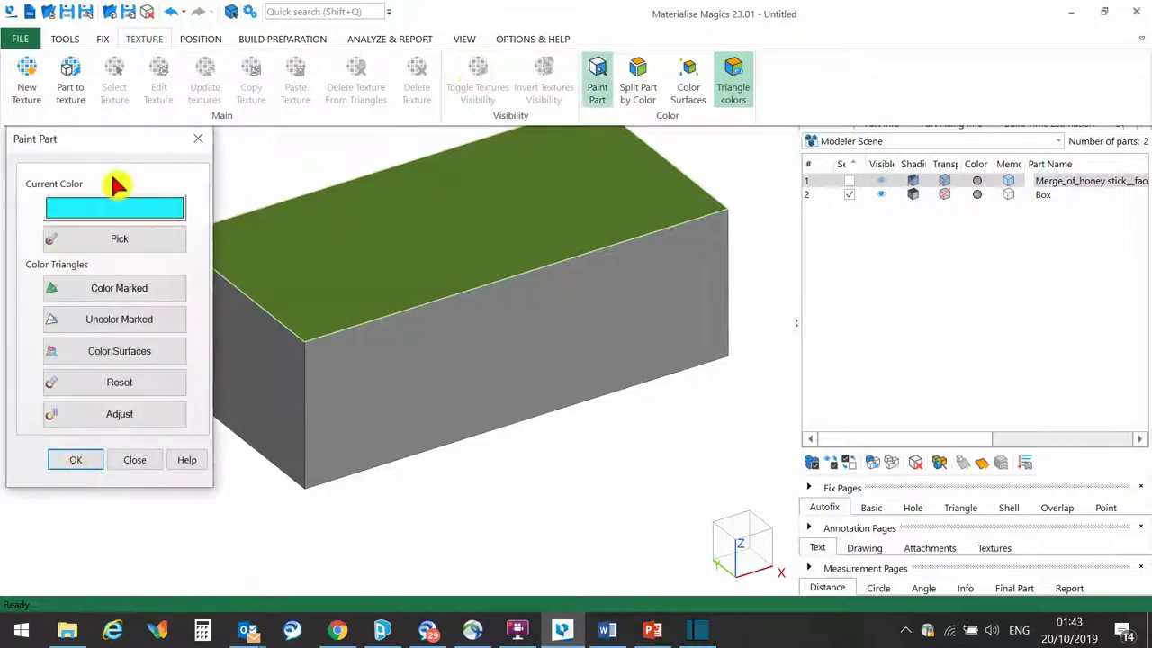
click(116, 236)
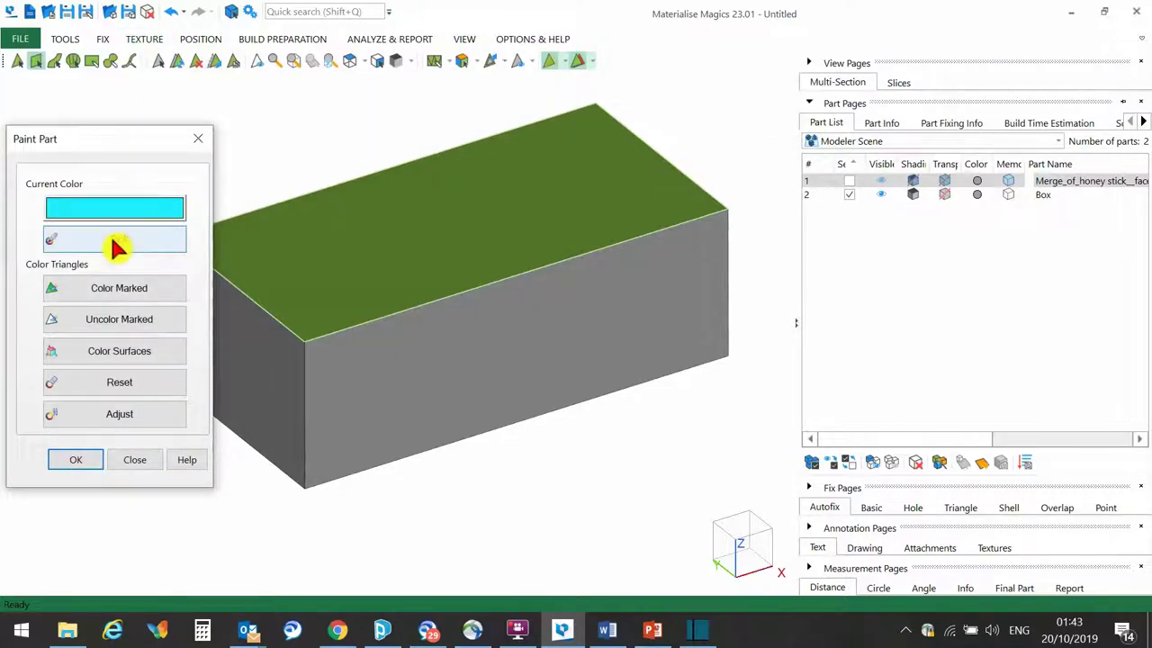
click(113, 207)
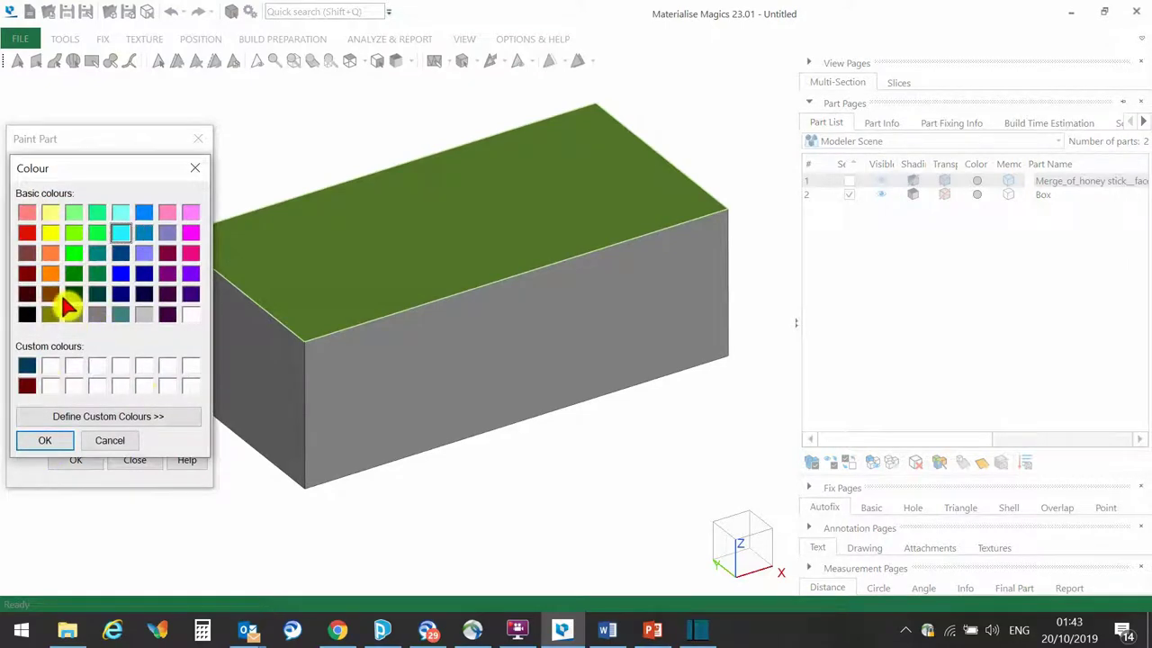
click(74, 254)
click(45, 441)
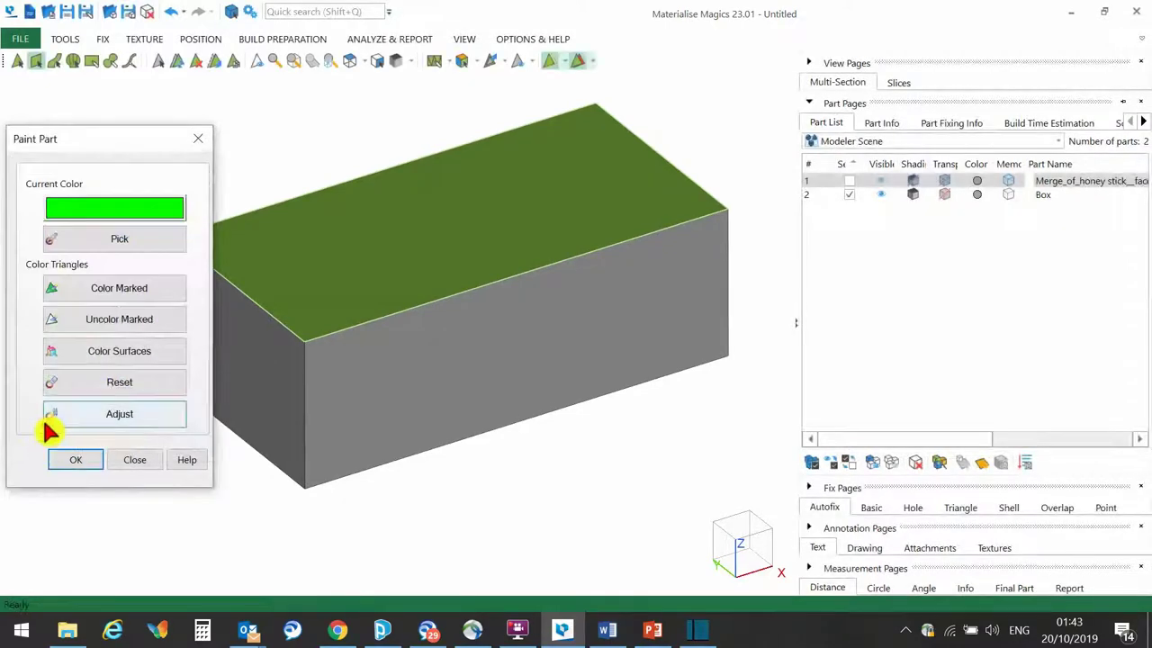
click(93, 295)
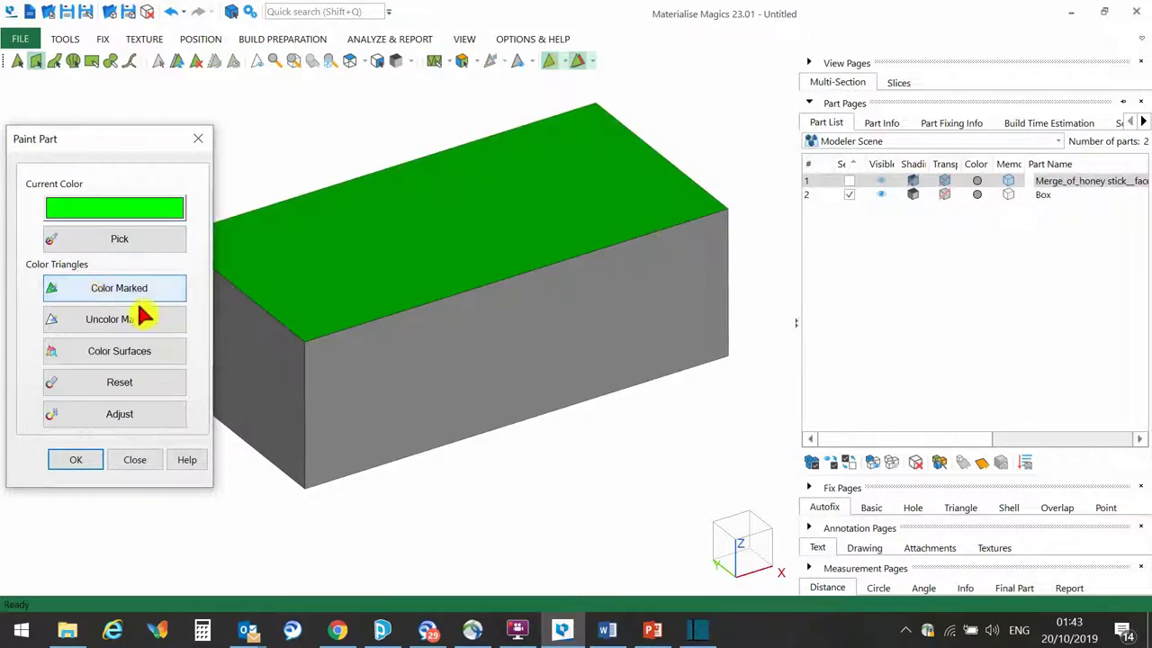
click(78, 461)
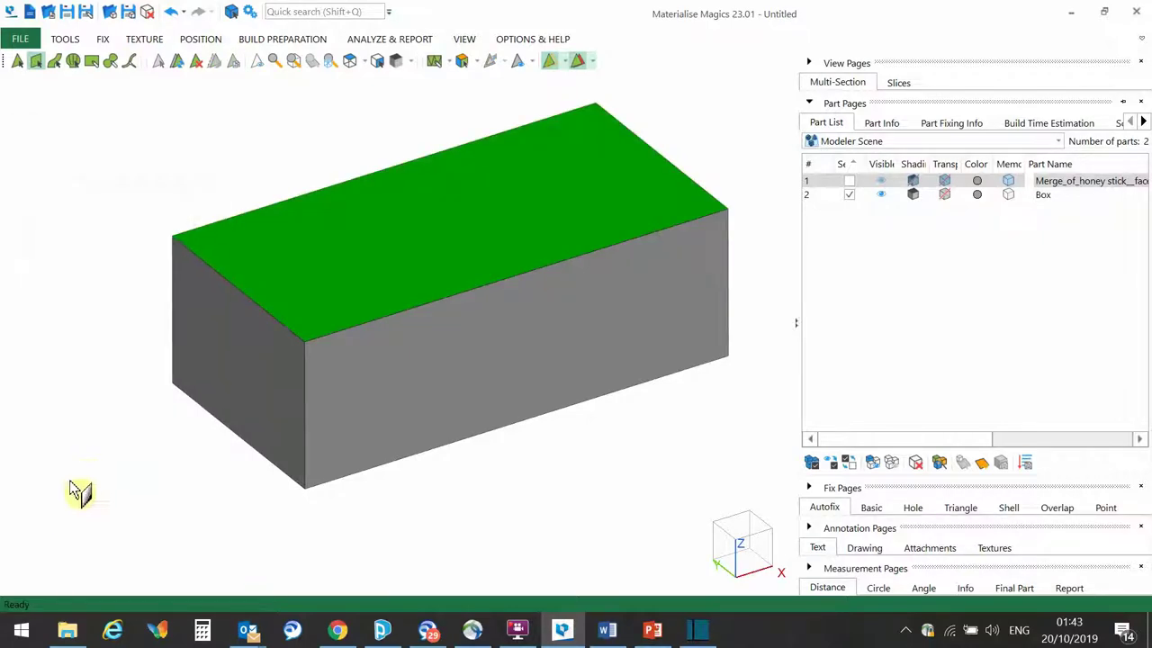
- Mark the box's left end face and paint it magenta with Paint Part
click(243, 400)
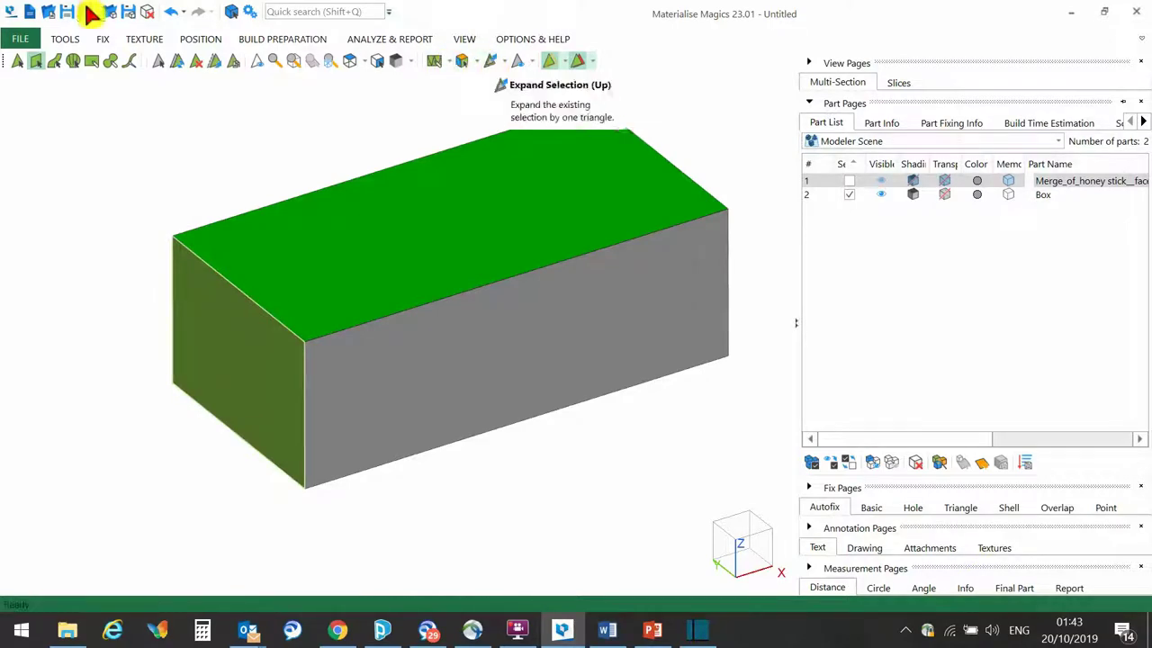
click(142, 38)
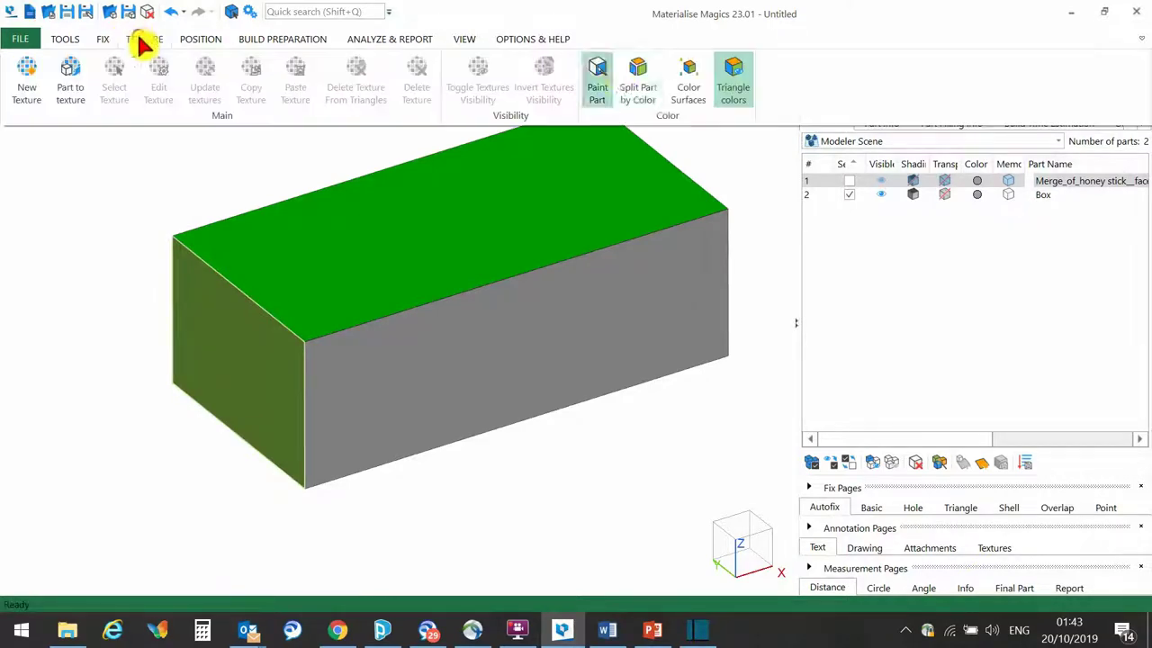
click(597, 77)
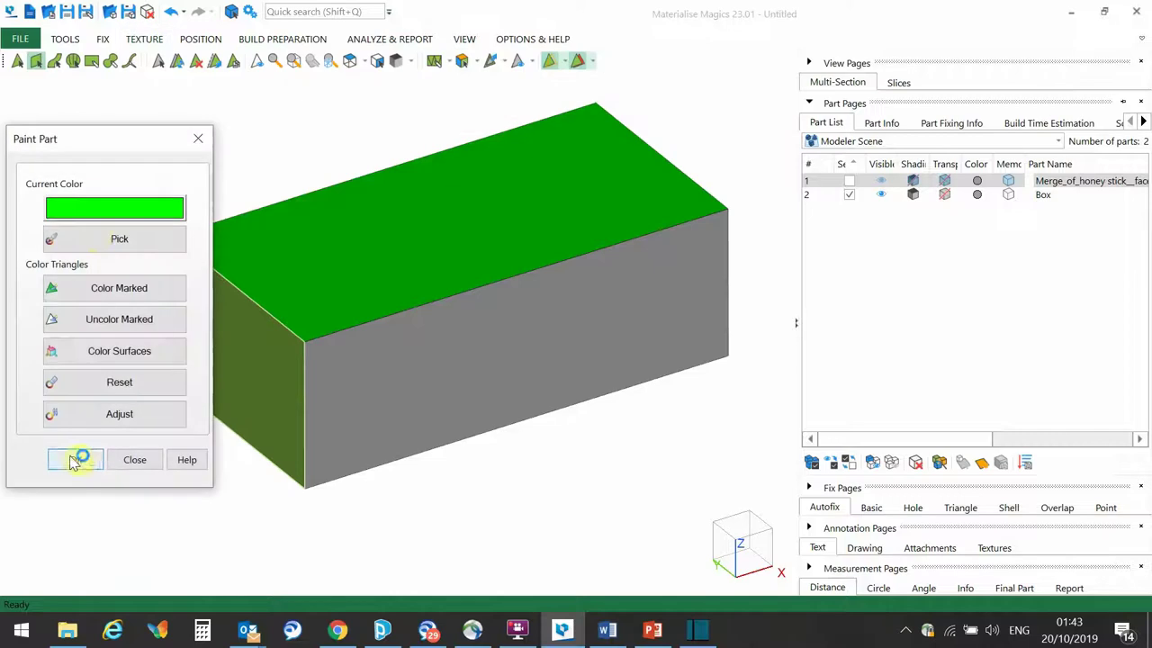
click(98, 211)
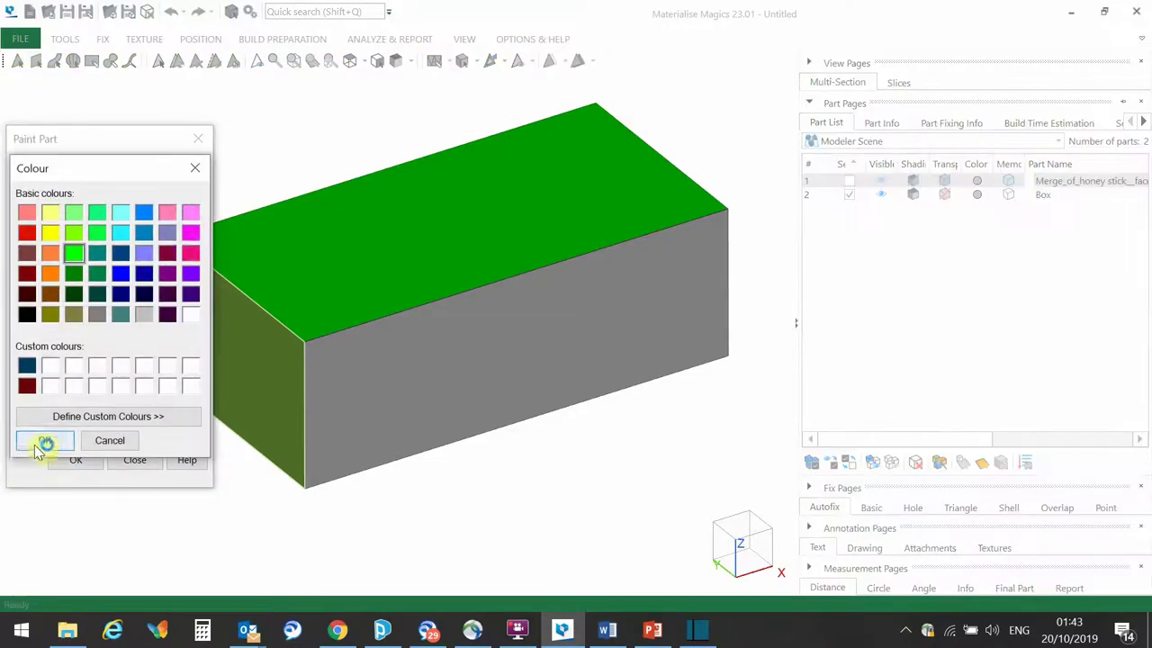
click(191, 233)
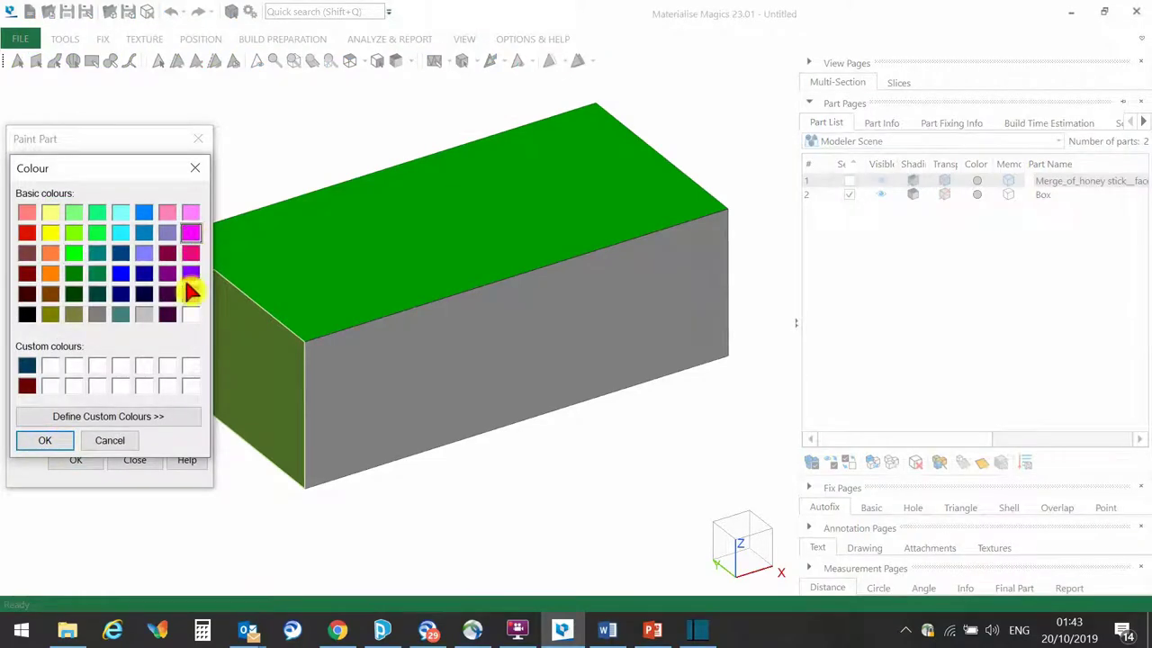
click(85, 417)
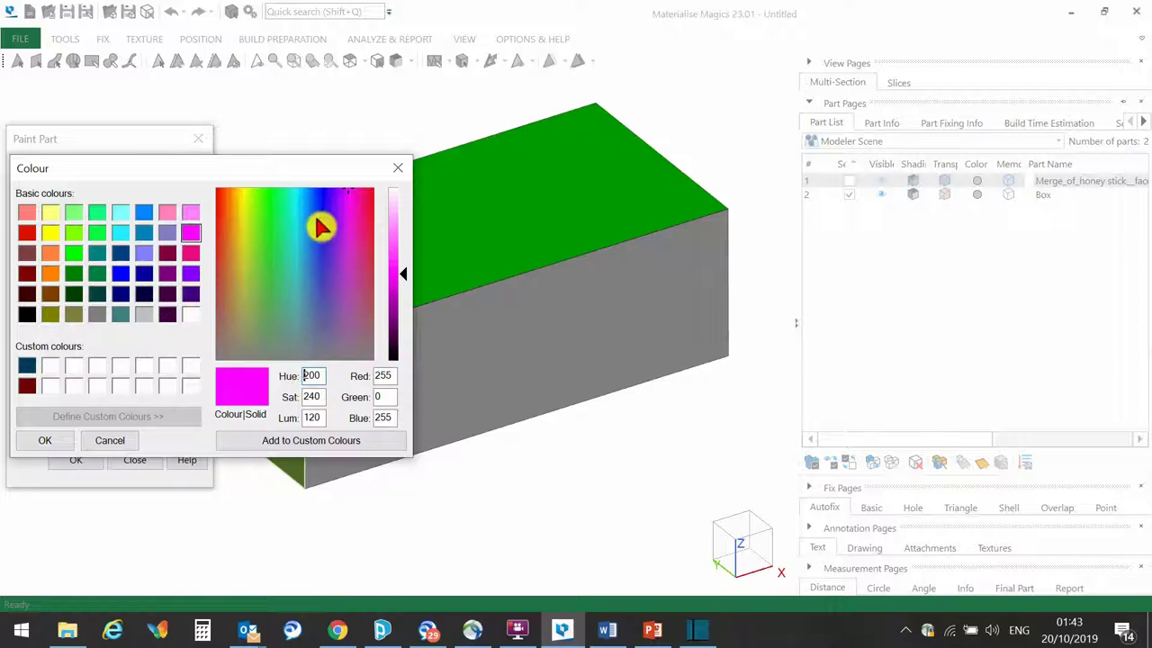
click(45, 440)
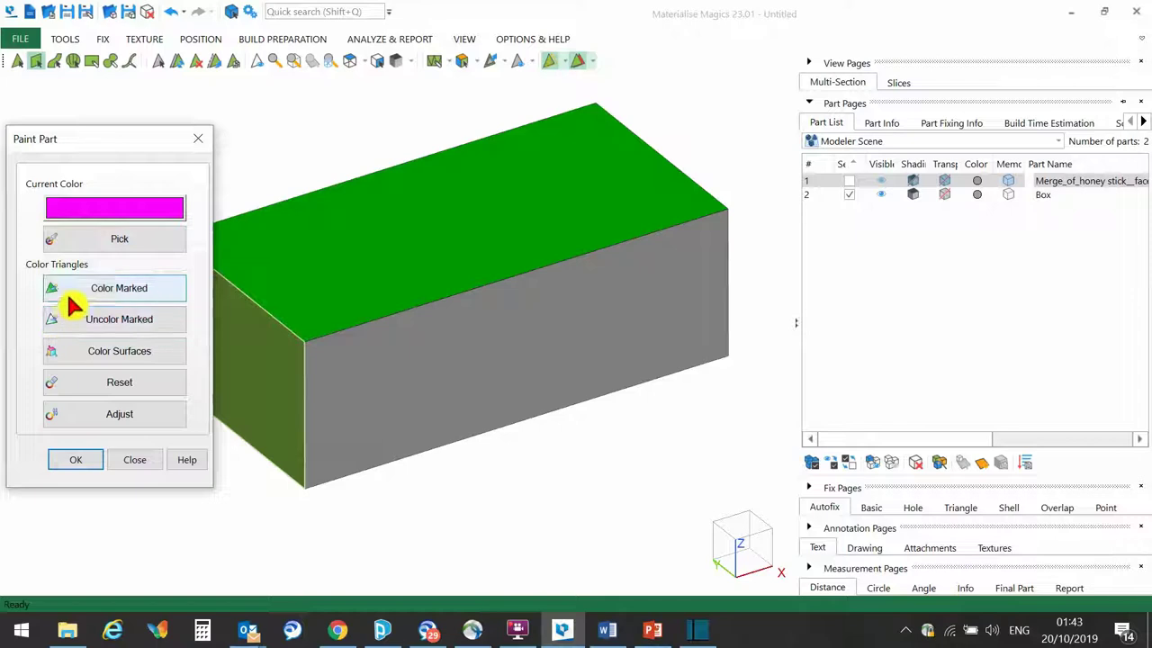
click(119, 297)
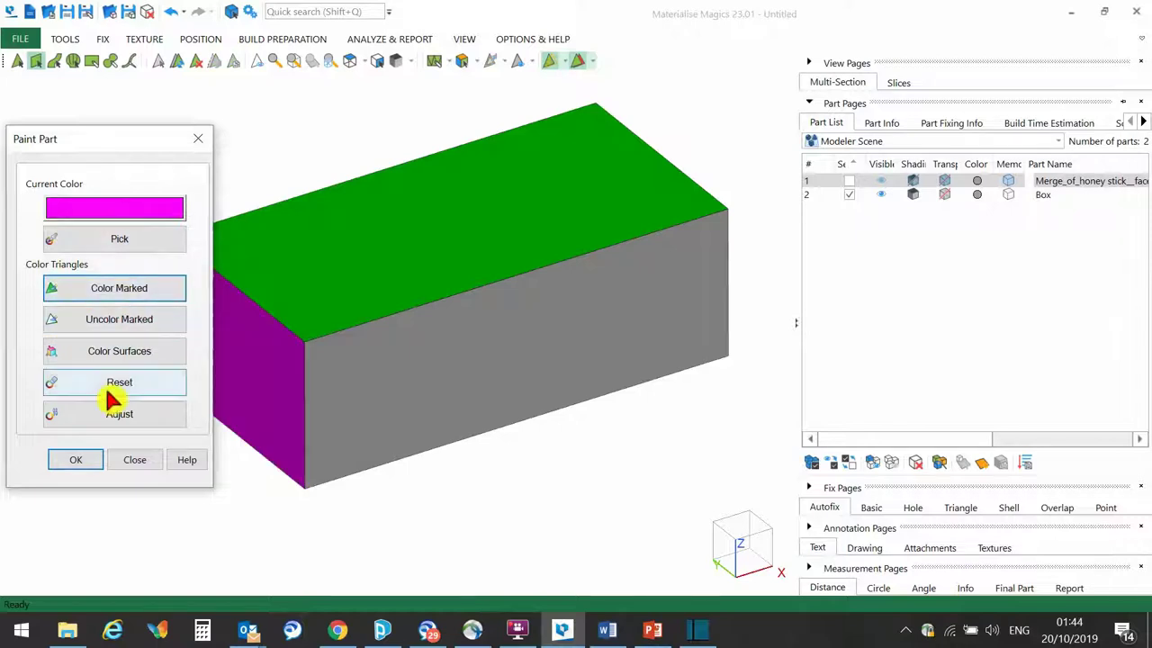
click(79, 460)
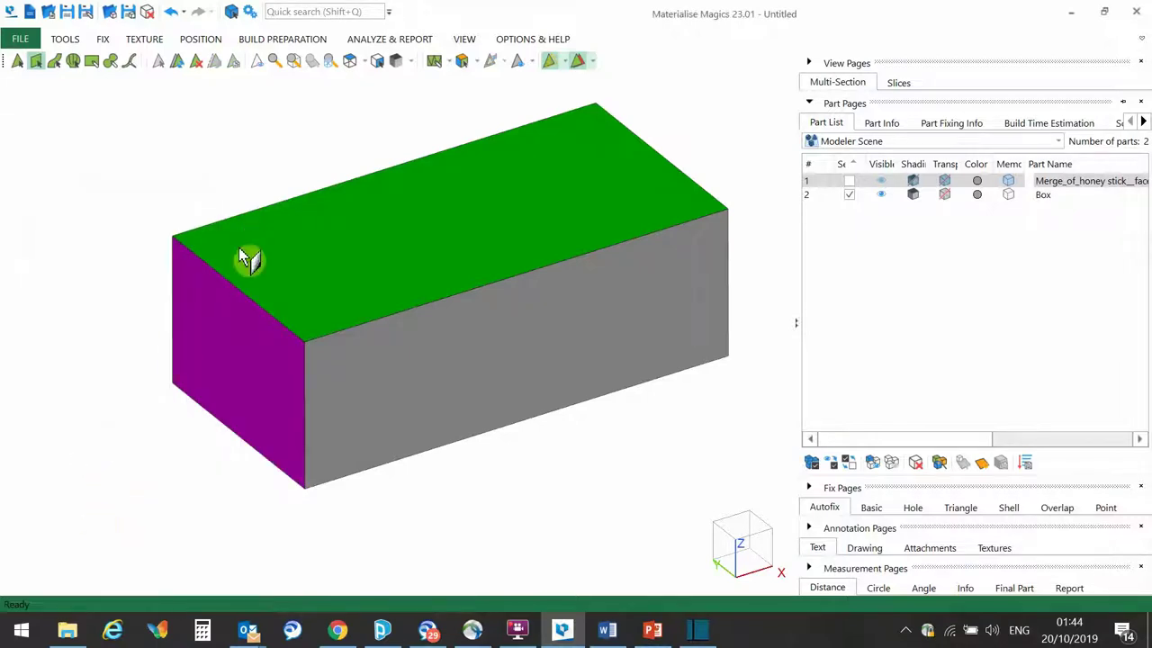
- Brush-mark a stroke covering both the green top and the magenta left face
click(131, 61)
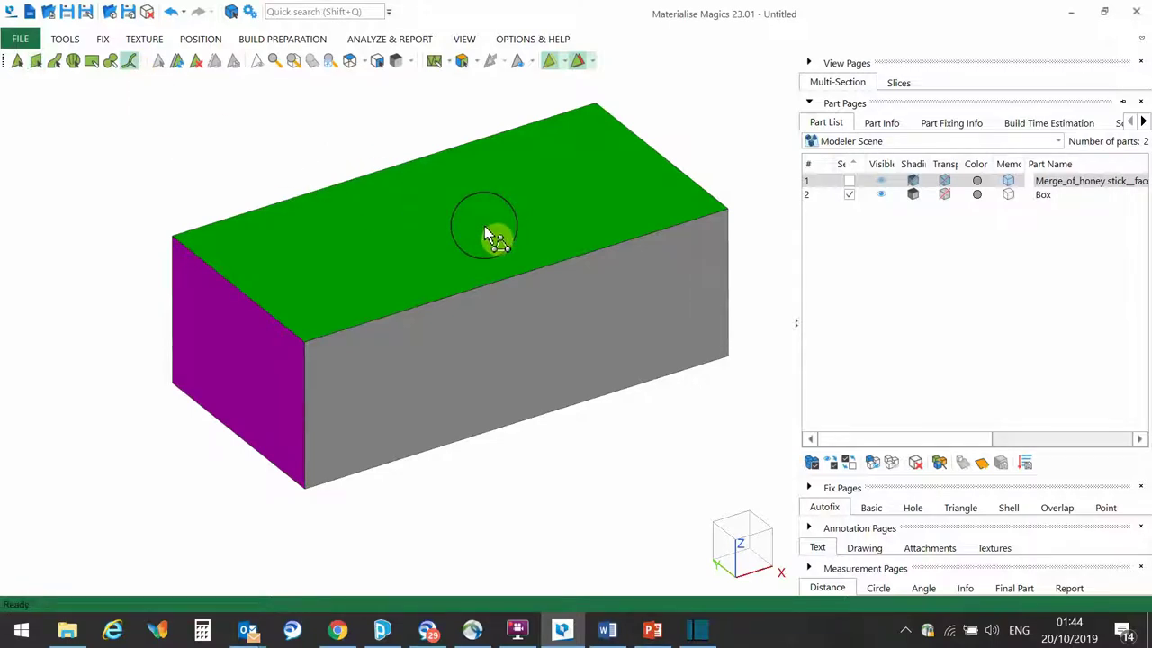
drag(484, 230, 340, 277)
mouse_move(260, 294)
mouse_down()
mouse_move(236, 330)
mouse_move(252, 354)
mouse_up()
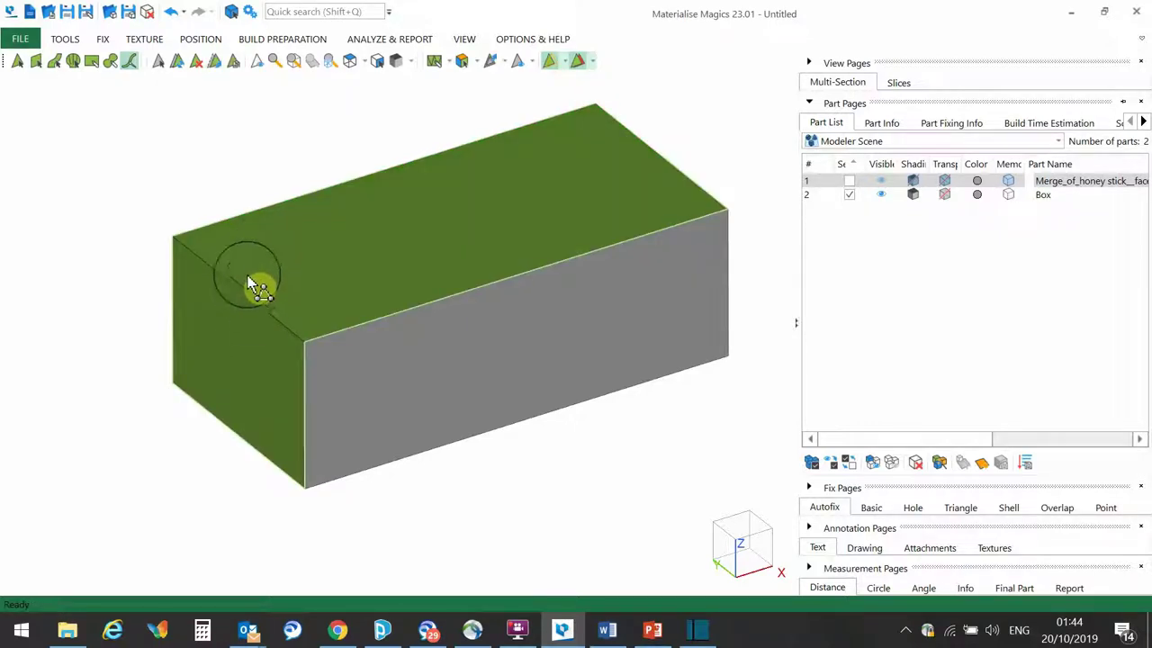
right_drag(416, 260, 396, 288)
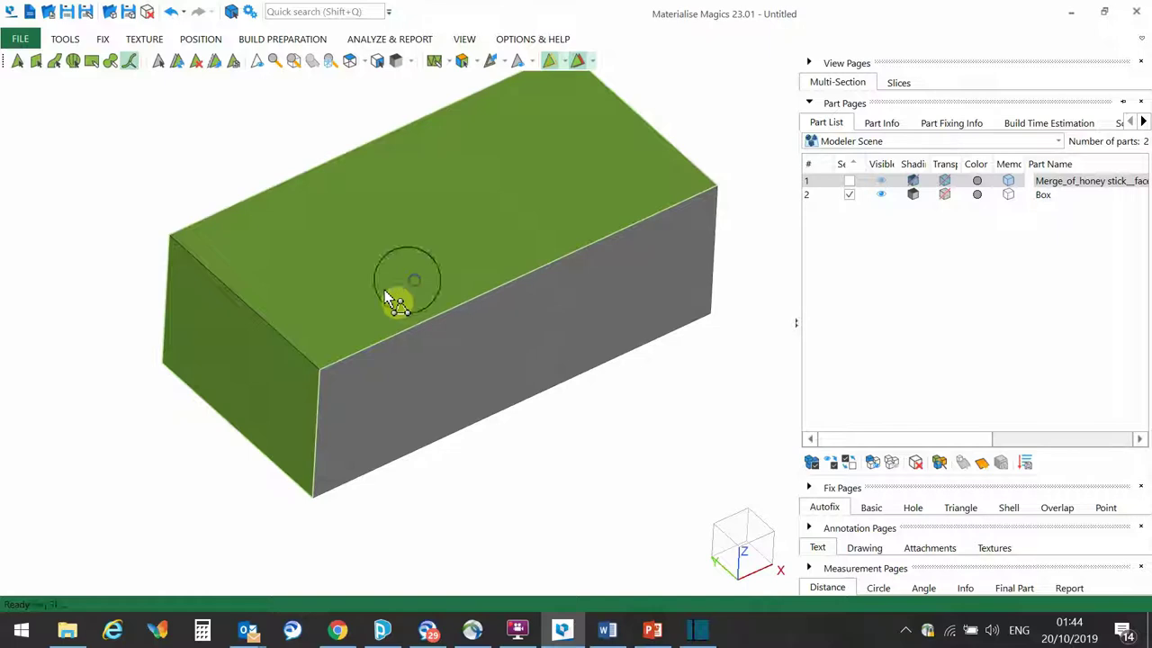
- Switch the box display to wireframe, then back to shaded
click(464, 40)
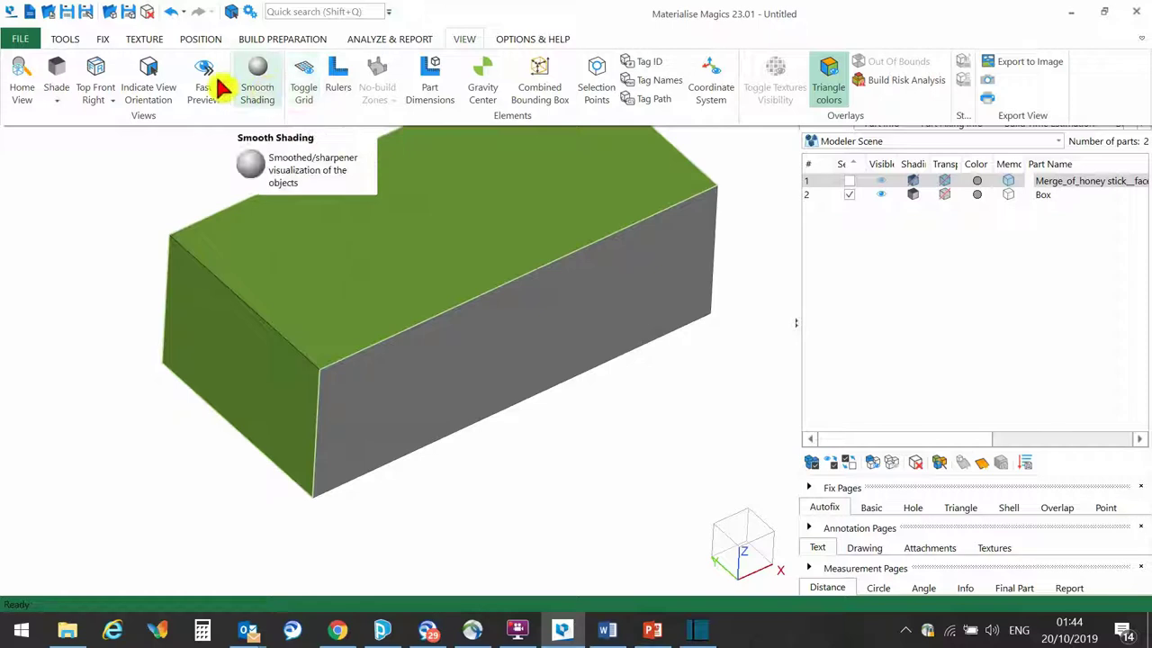
click(56, 97)
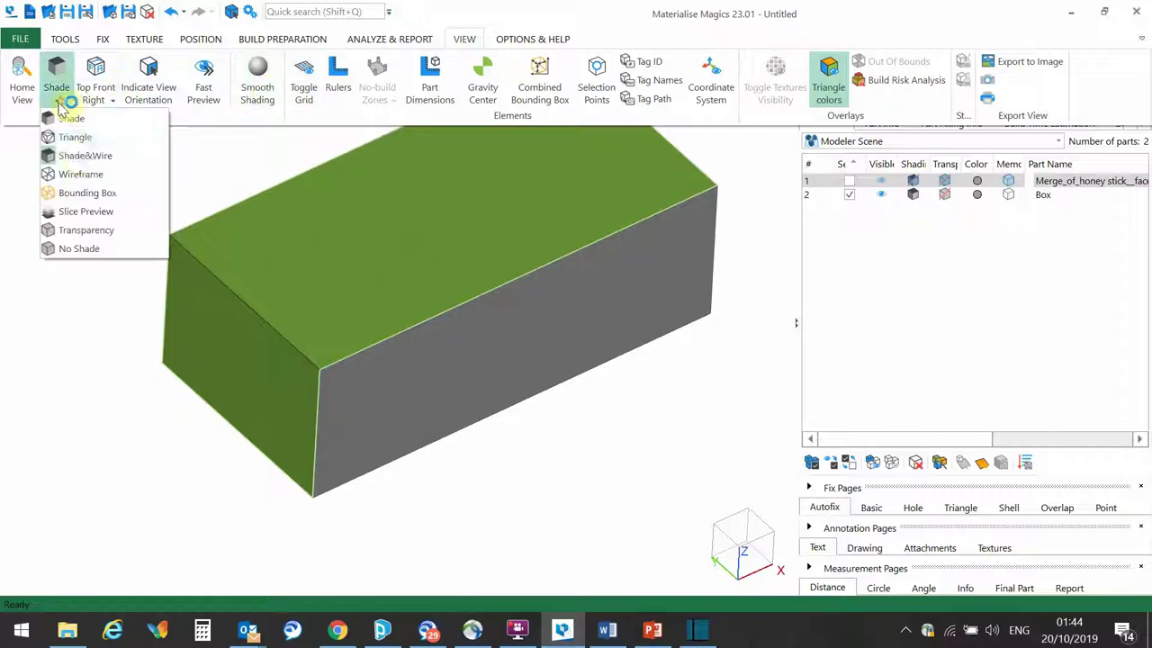
click(77, 175)
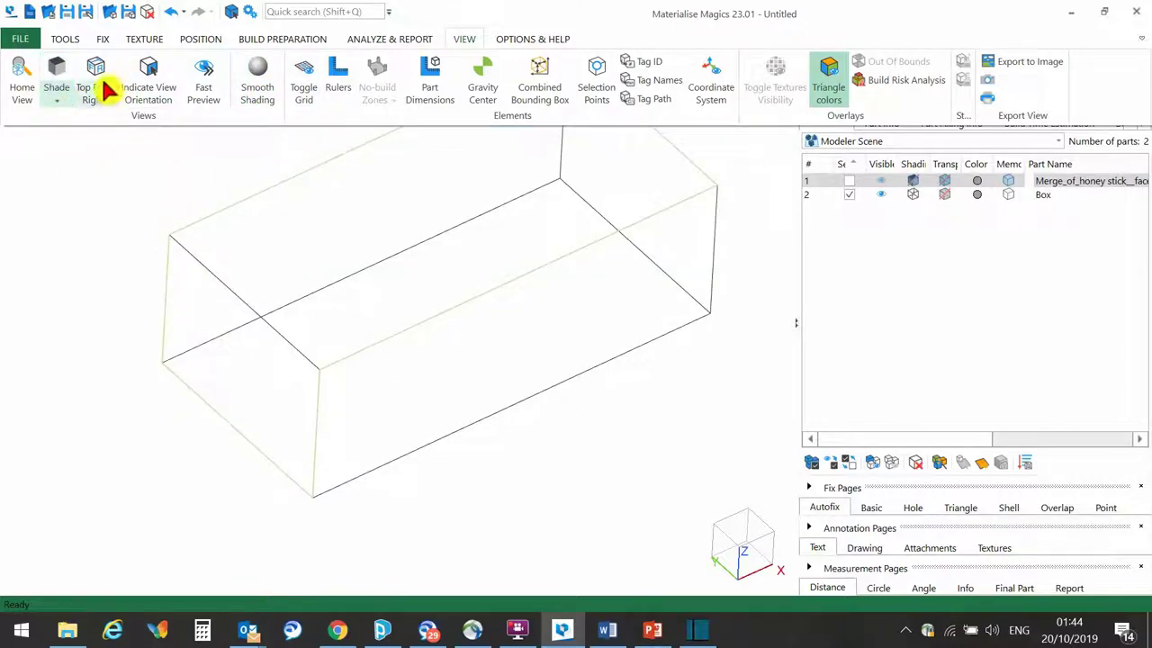
click(65, 97)
click(70, 135)
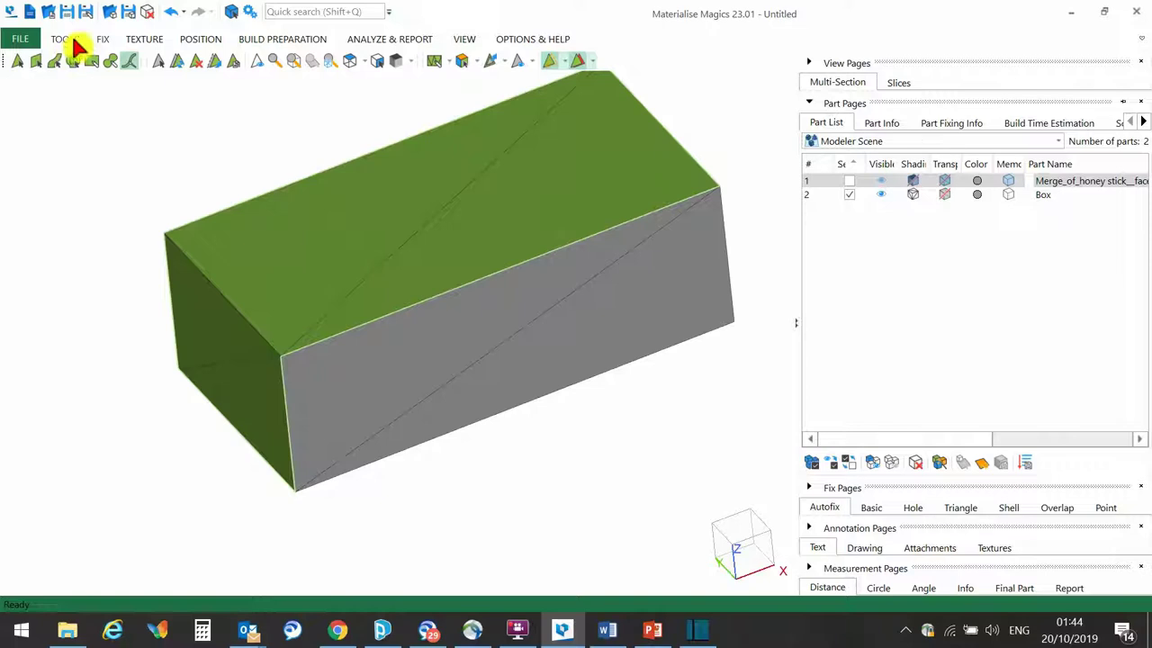
- Apply Subdivide Part to the Box with 5 iterations and 0.010 mm edges
click(105, 43)
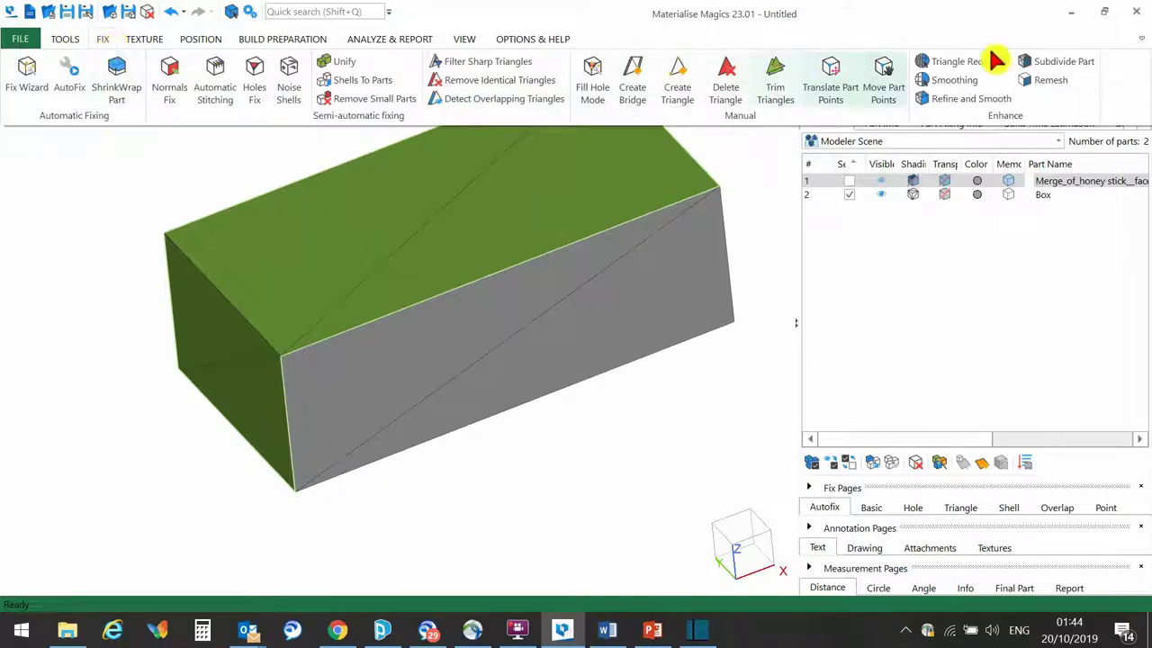
click(1048, 63)
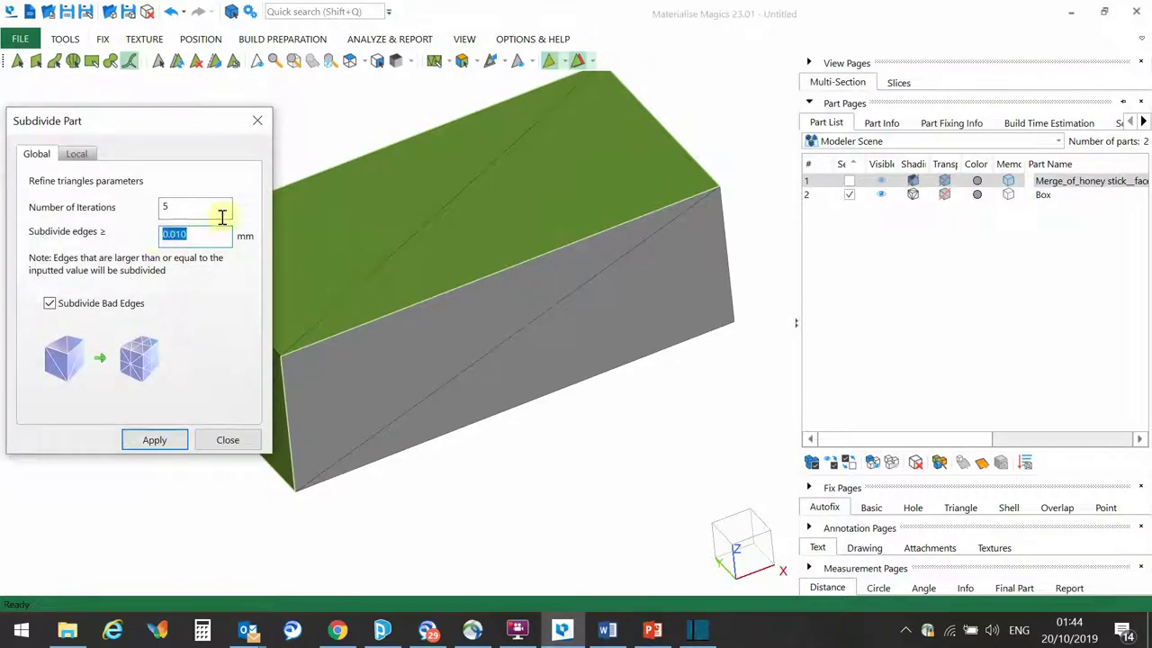
click(149, 443)
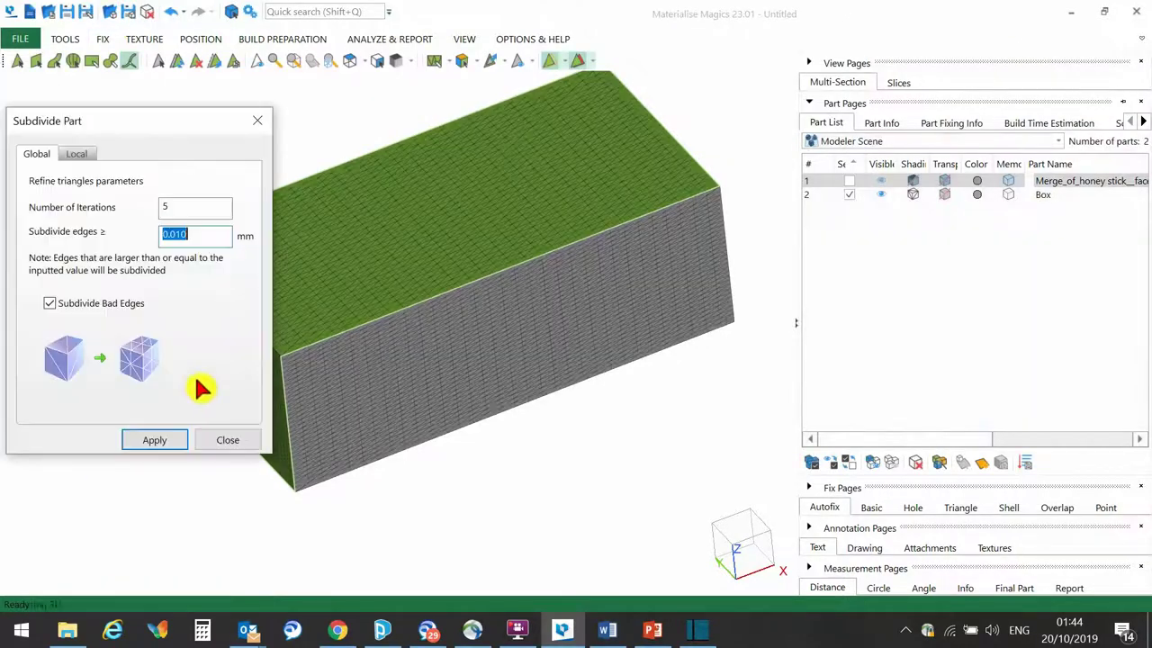
click(217, 444)
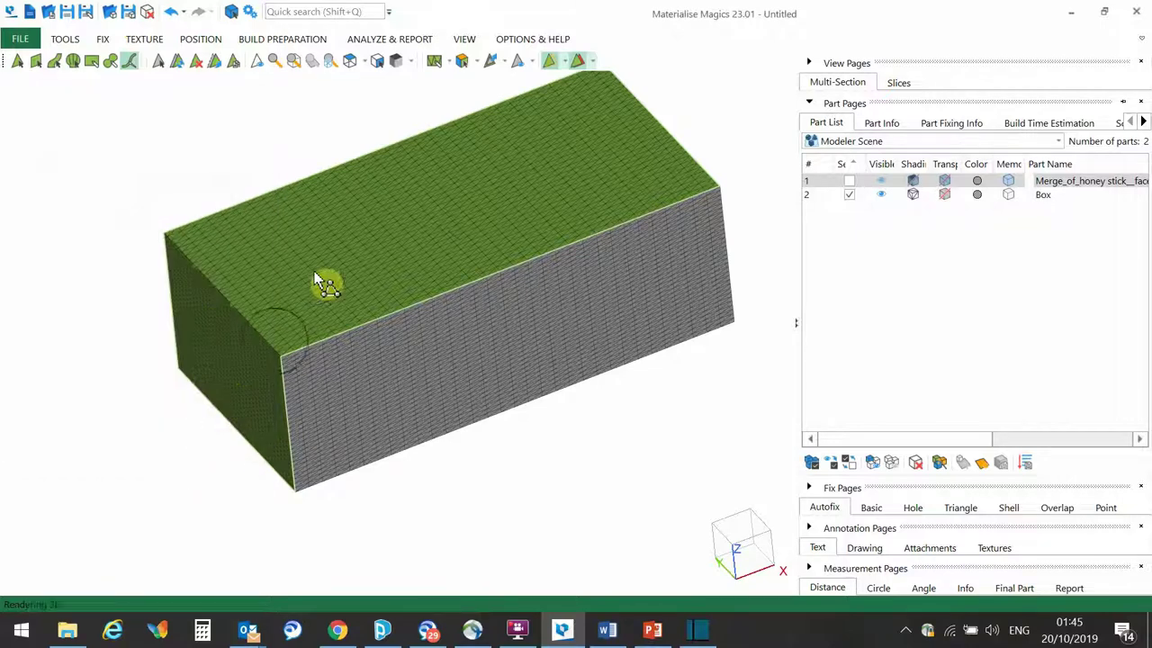
- Clear existing marks and brush-mark a winding stroke across the box's top and side
click(166, 69)
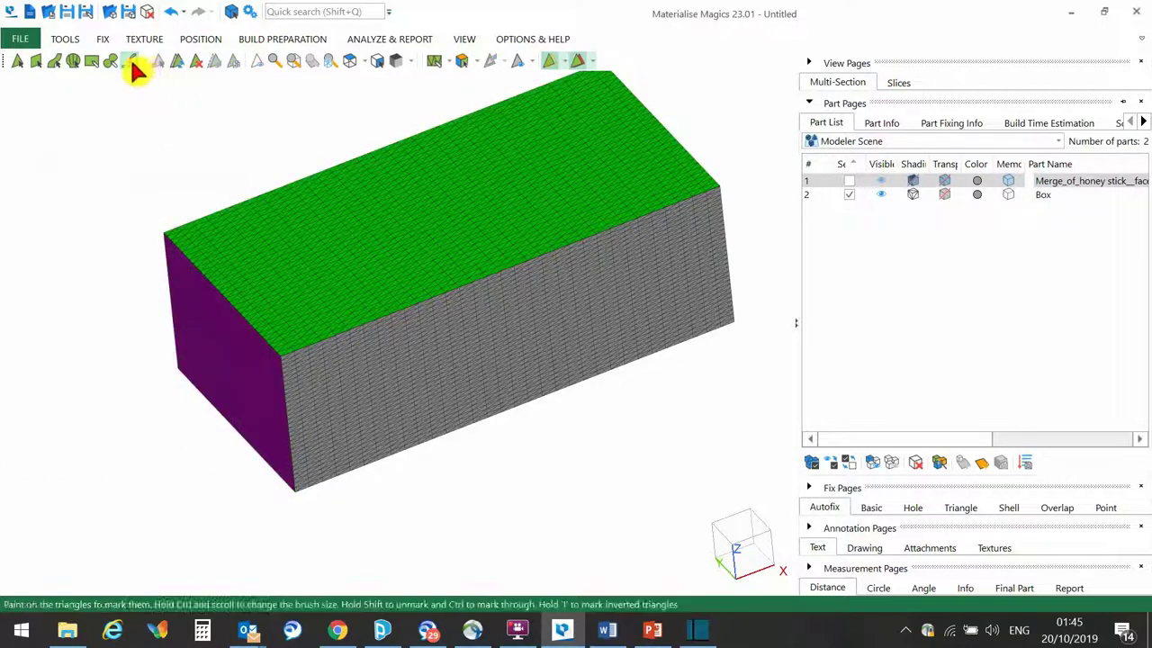
click(132, 63)
mouse_move(376, 229)
mouse_down()
mouse_move(274, 288)
mouse_move(234, 355)
mouse_up()
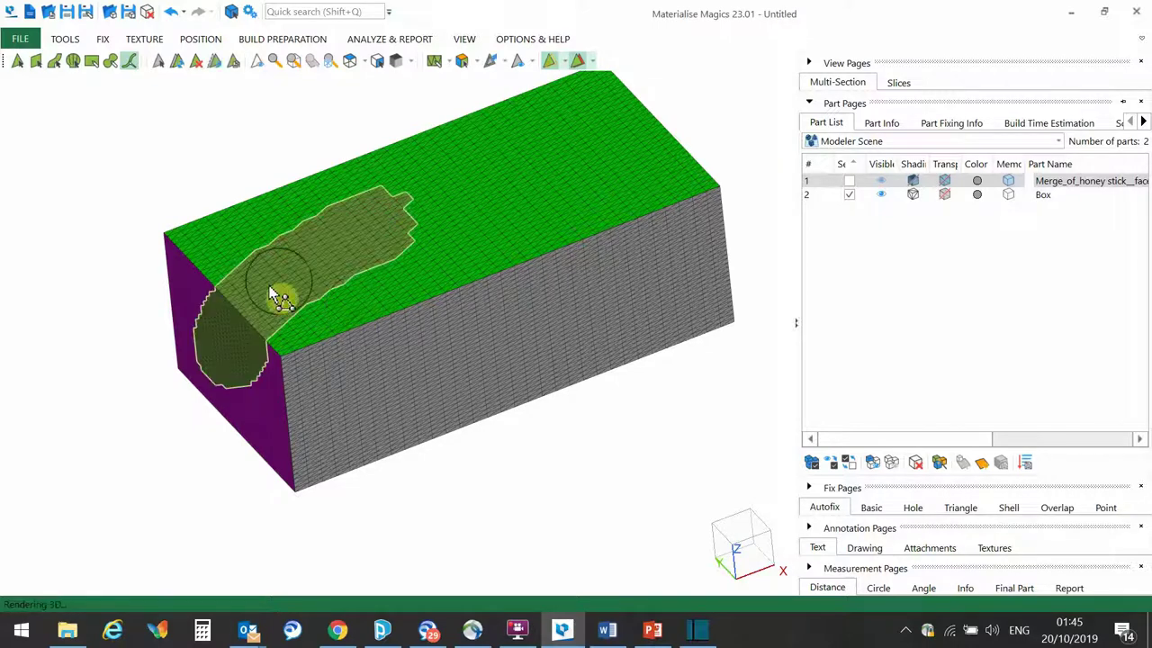
mouse_move(276, 290)
right_down()
mouse_move(366, 269)
mouse_move(341, 296)
mouse_move(275, 264)
right_up()
- Paint the marked stroke triangles red with Paint Part's Color Marked
click(136, 40)
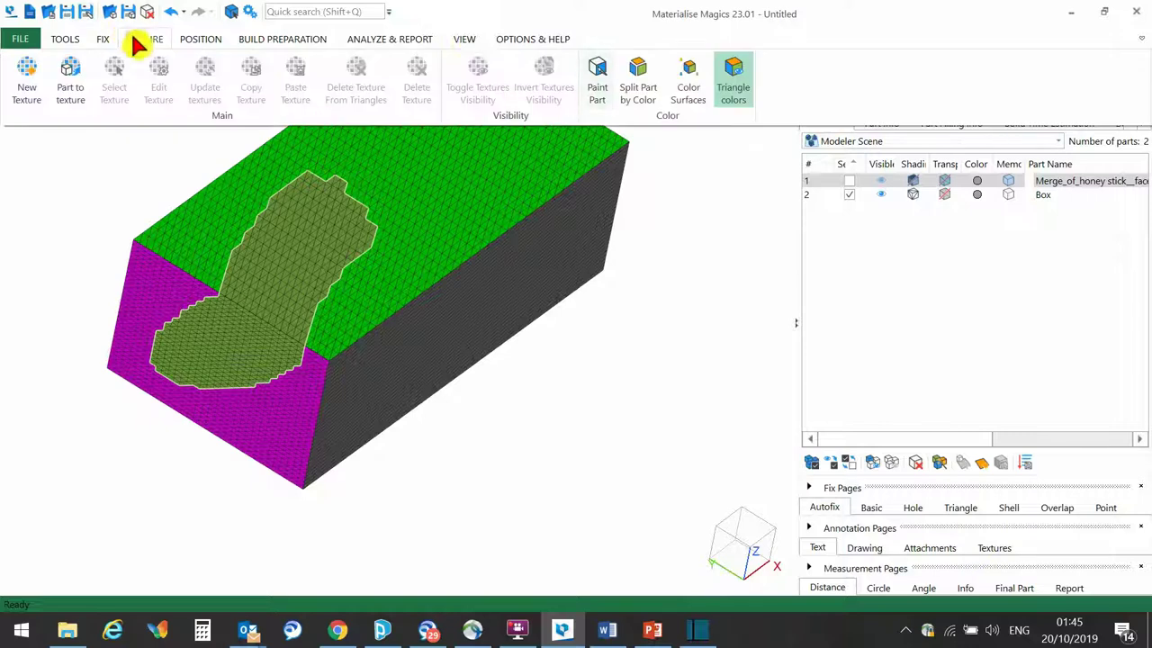
click(601, 72)
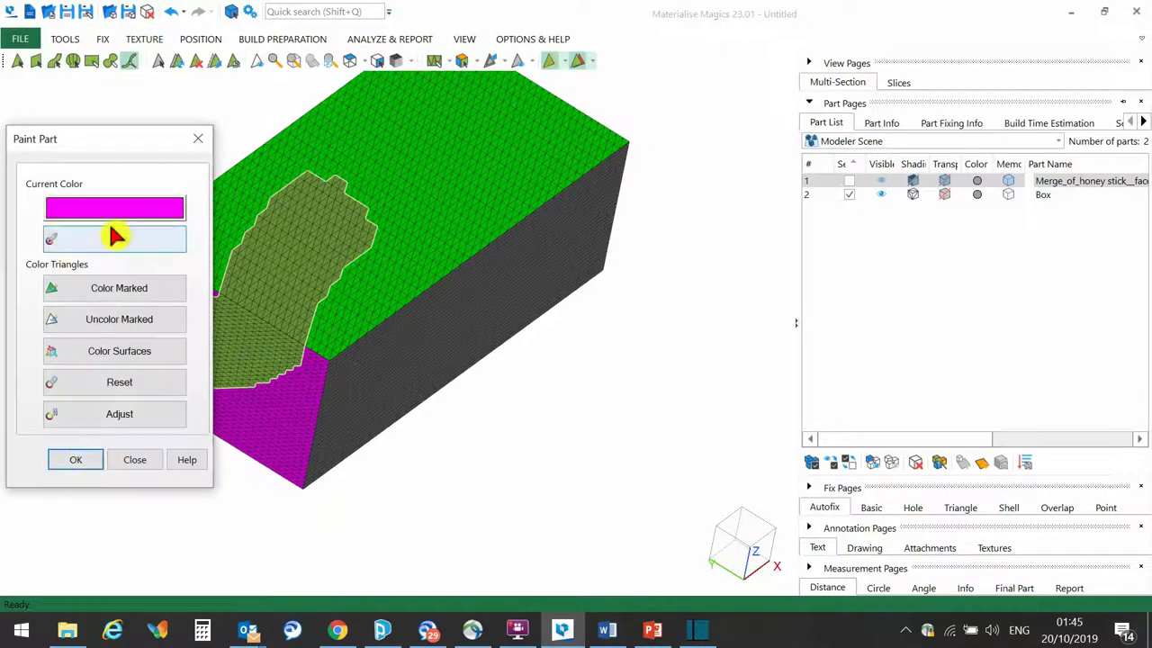
click(123, 209)
click(27, 234)
click(50, 446)
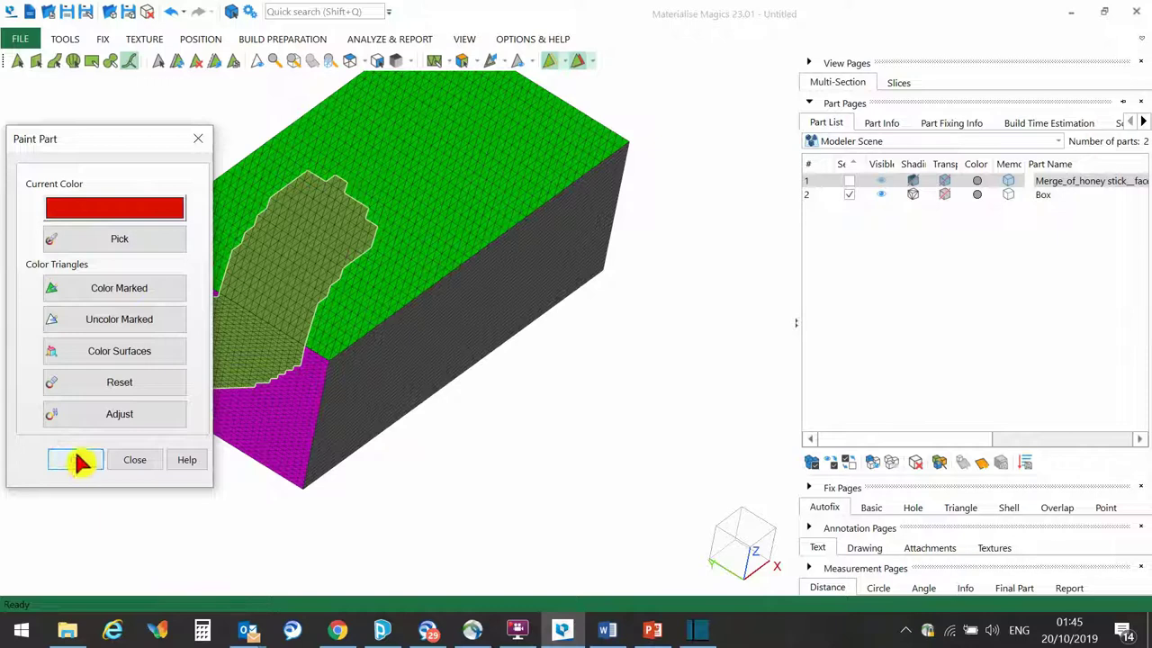
click(103, 289)
click(77, 463)
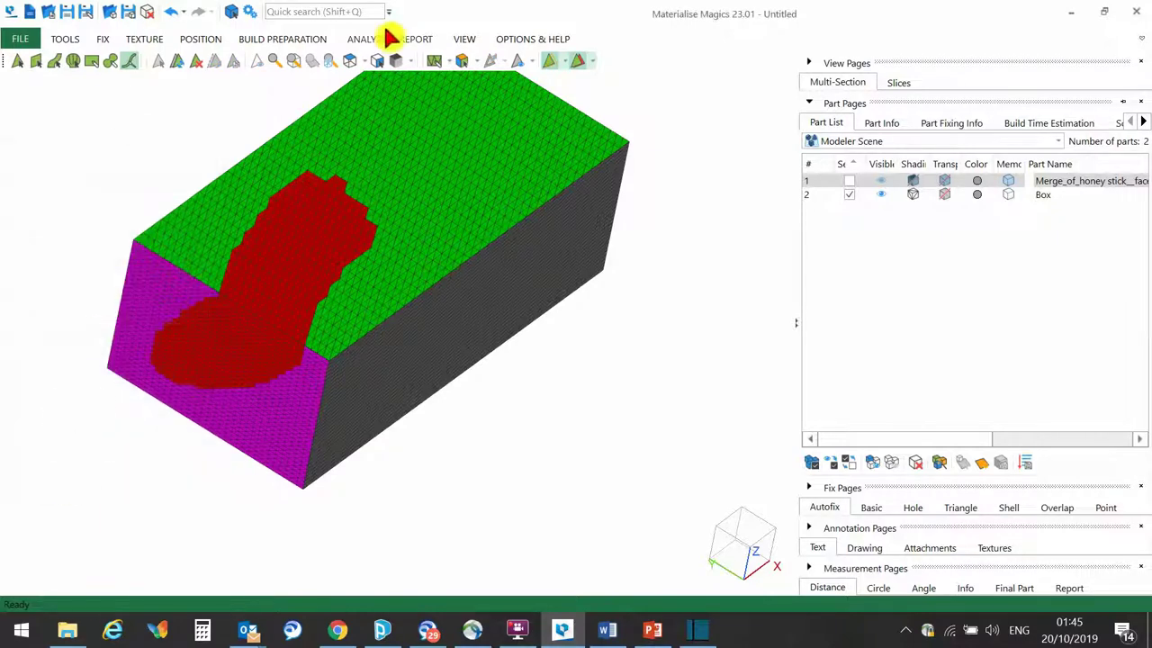
- Hide the mesh lines in shaded display and zoom out to see the whole box
click(150, 45)
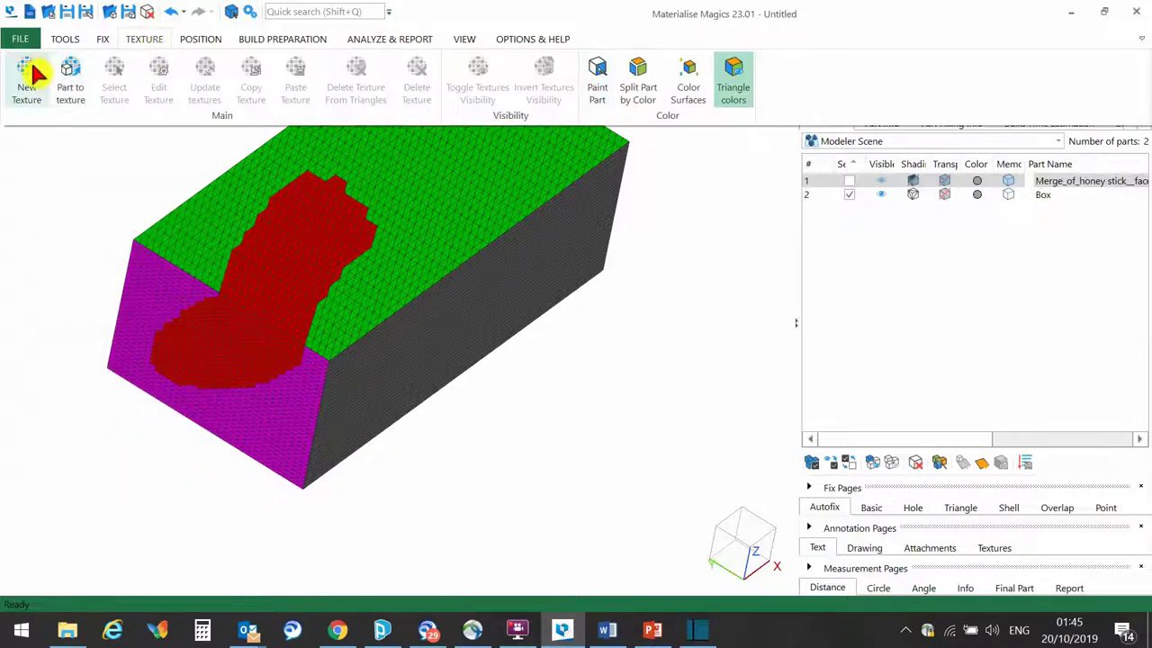
click(463, 41)
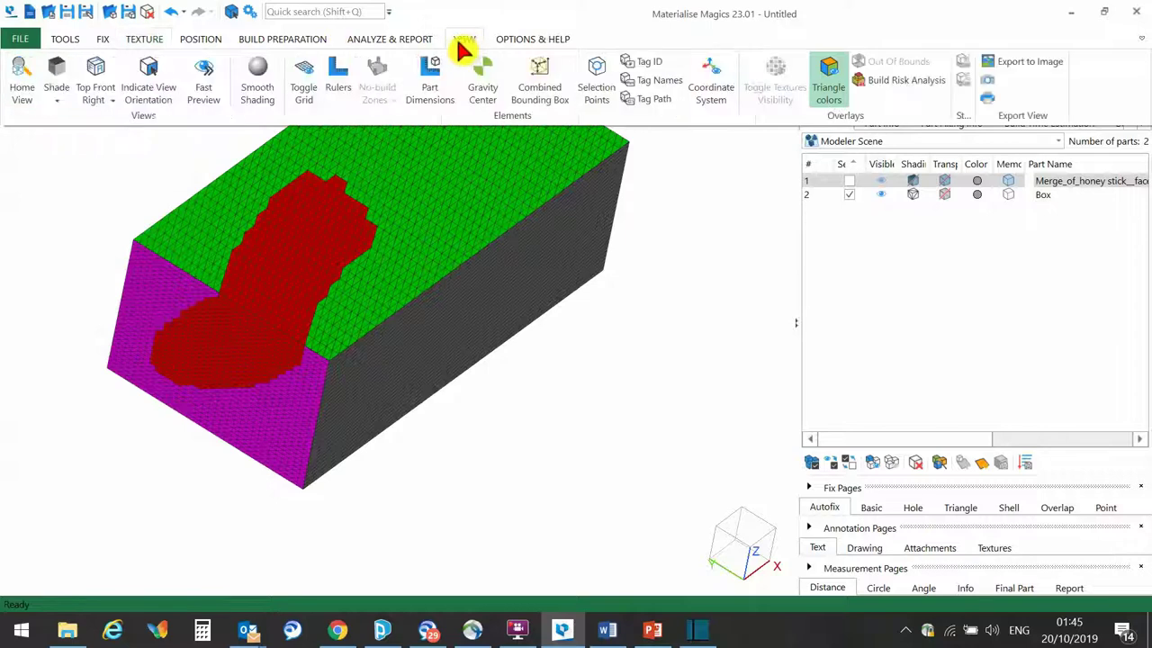
click(57, 85)
mouse_move(149, 275)
right_down()
mouse_move(116, 244)
mouse_move(459, 284)
right_up()
- Save the selected Box part as VRML 'color Box.wrl' with millimetre units
click(26, 39)
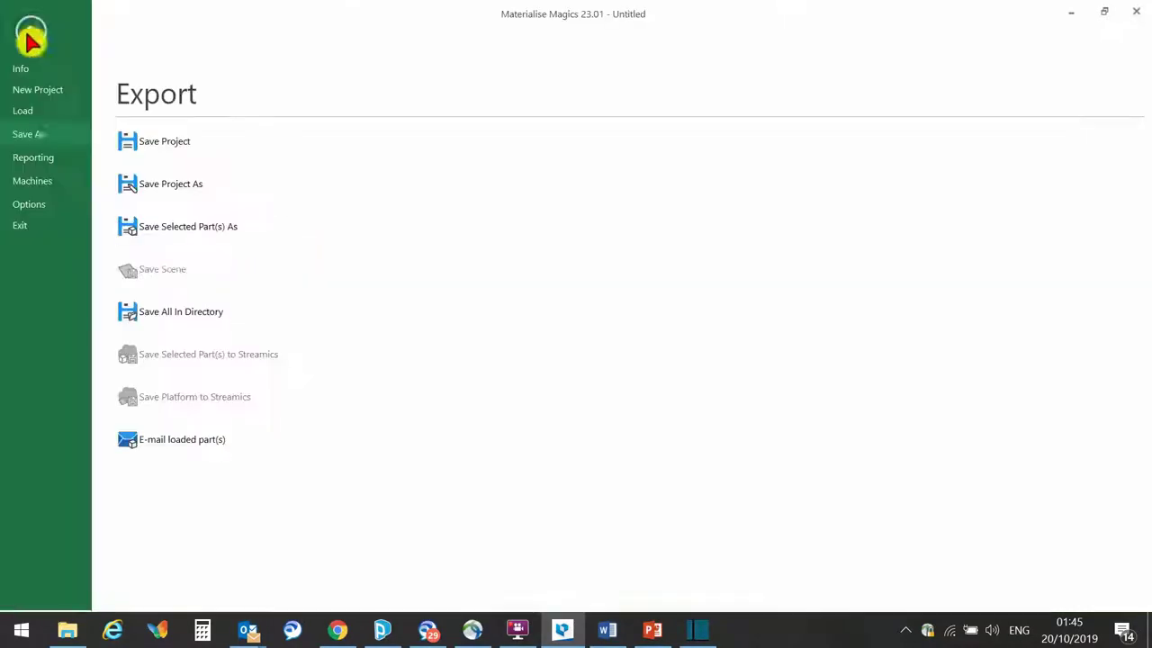
click(166, 227)
click(850, 408)
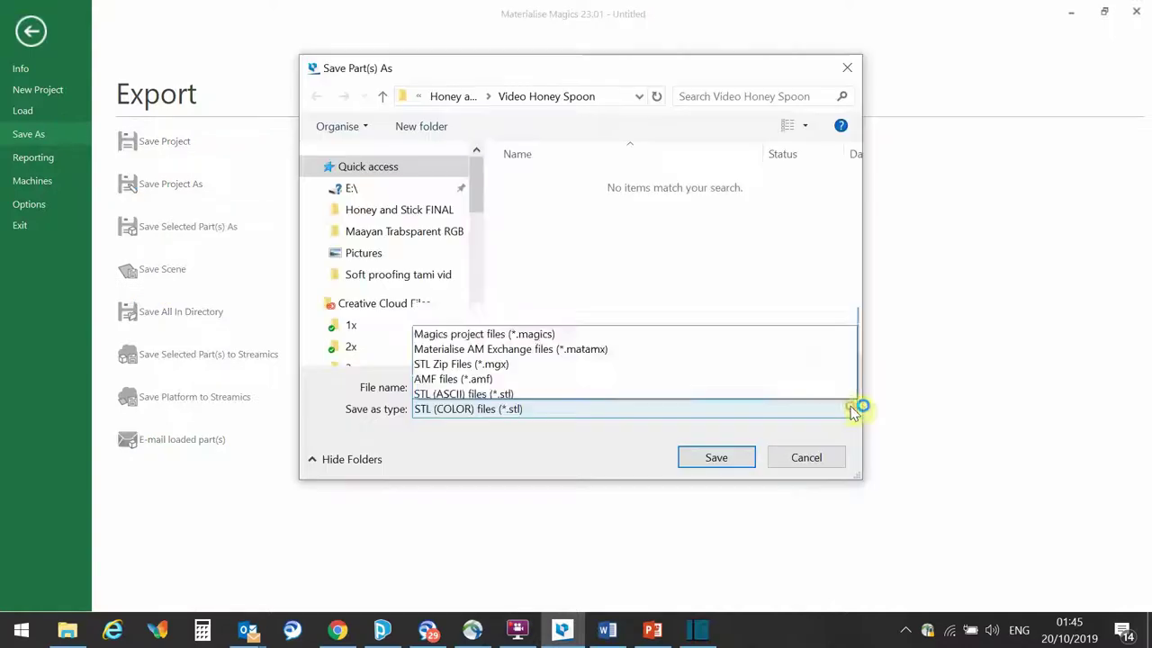
click(782, 344)
click(671, 383)
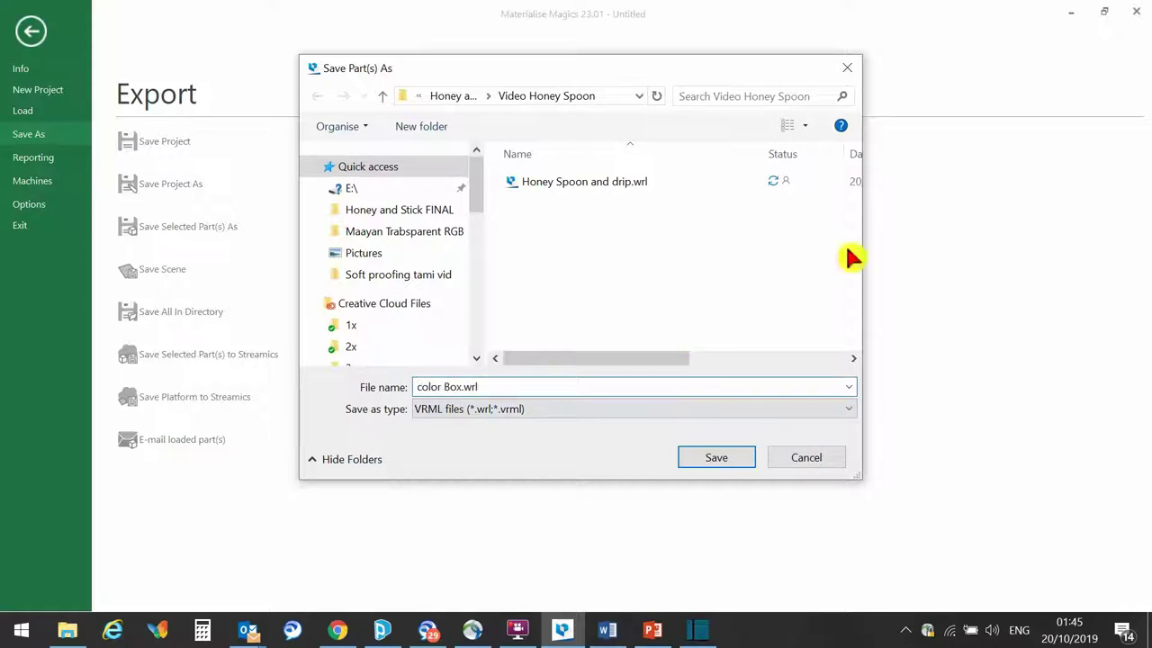
click(727, 461)
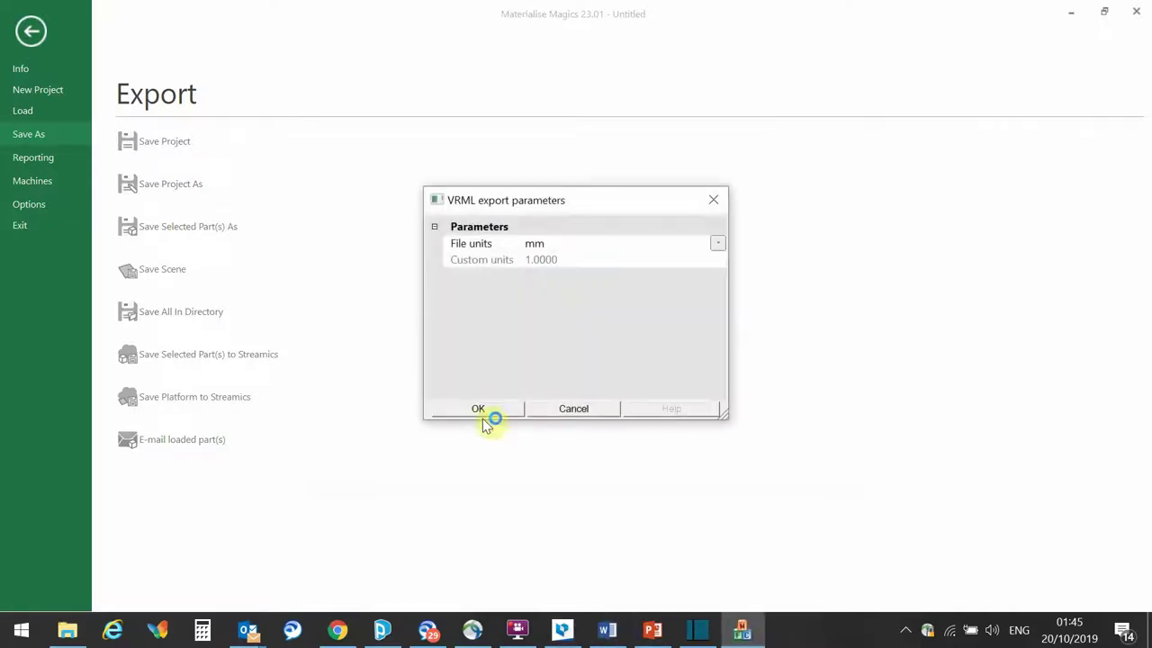
click(480, 408)
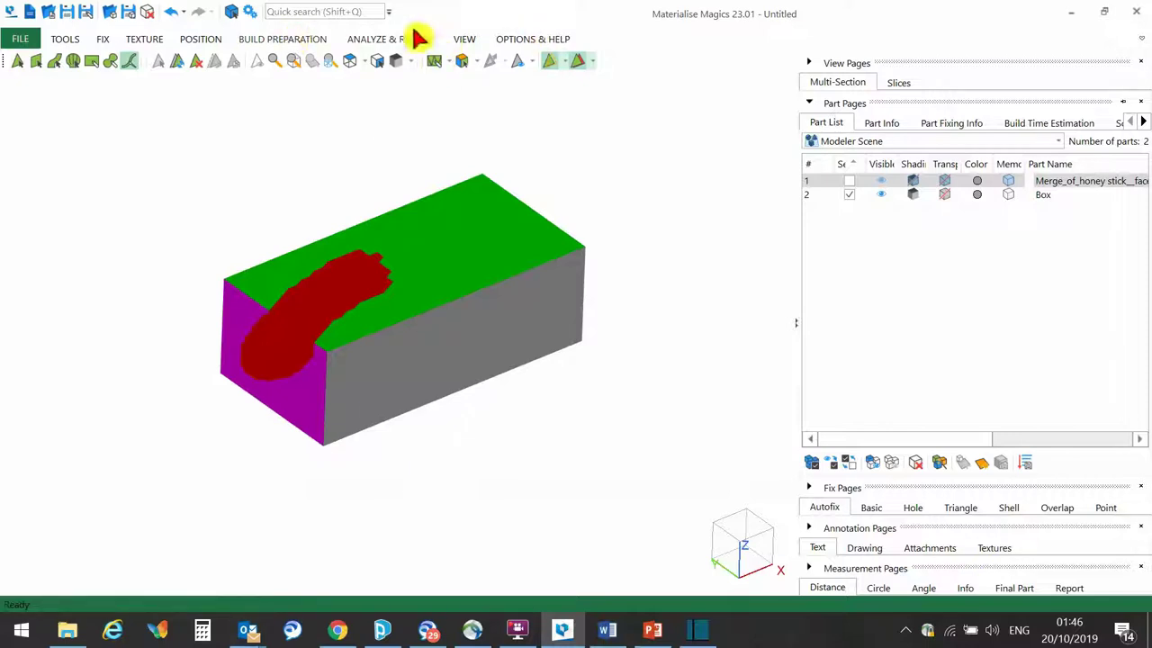
- Turn on triangle shading and zoom in on the red patch, then back out
click(468, 38)
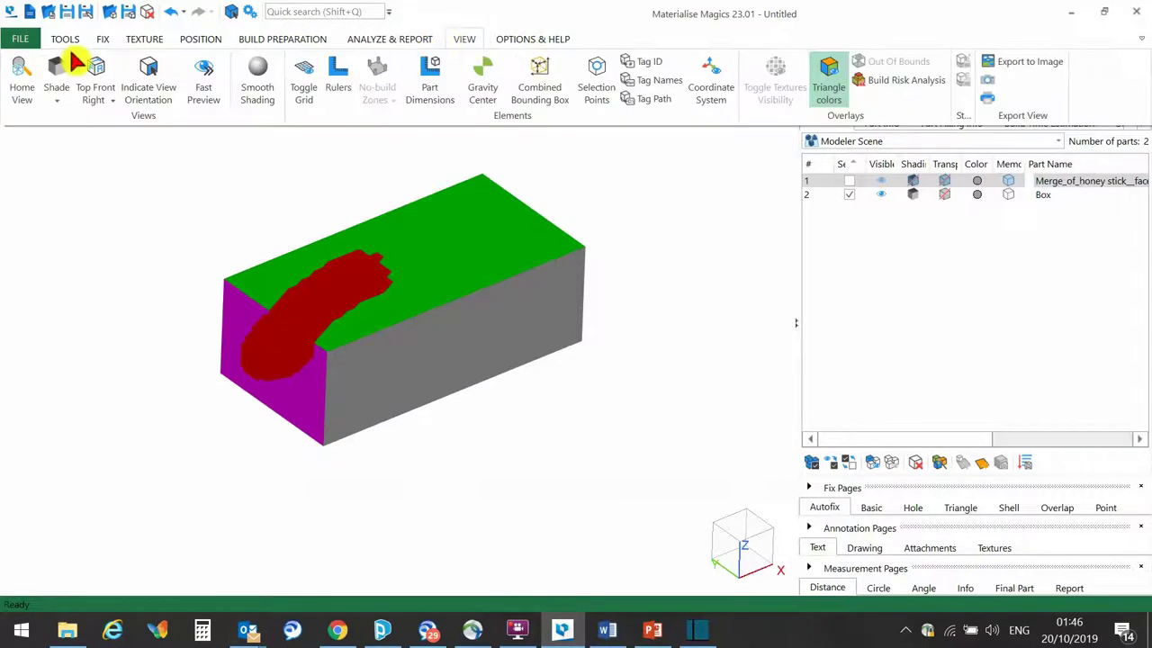
click(56, 95)
click(68, 134)
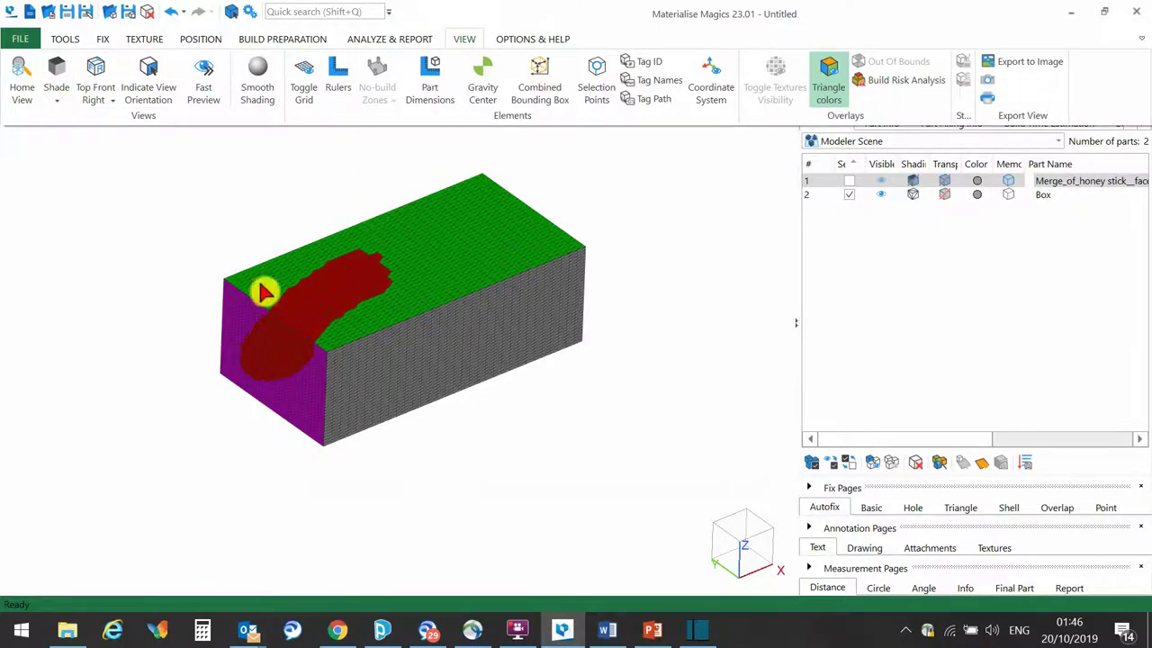
click(235, 216)
scroll(319, 302, up, 5)
scroll(329, 306, up, 3)
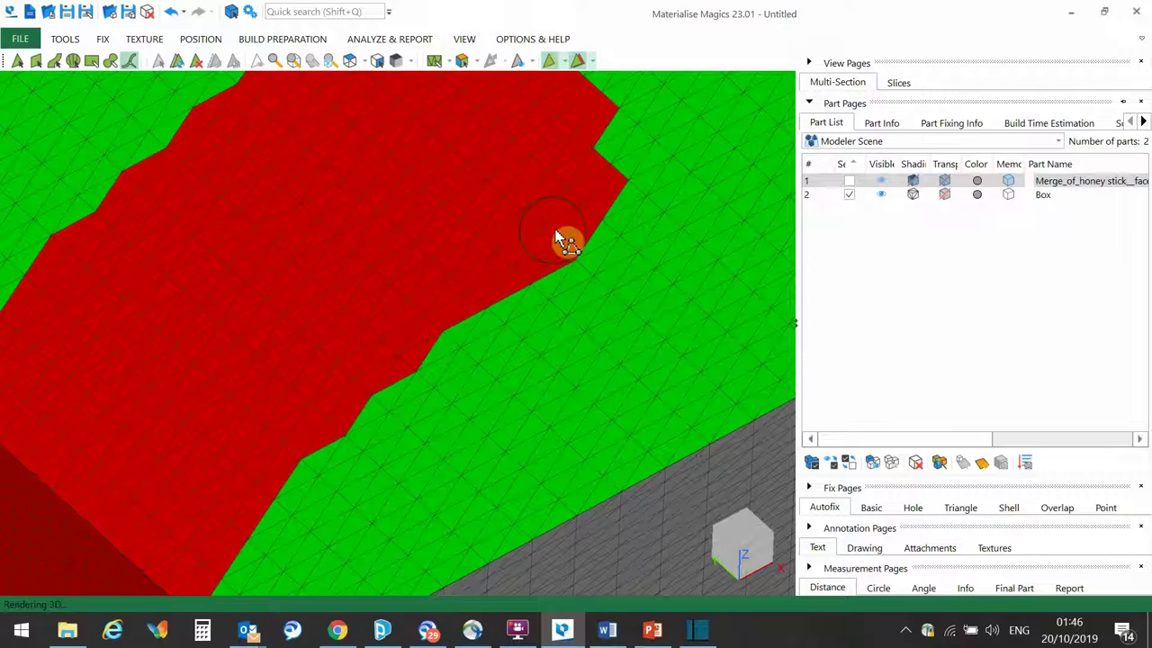
scroll(638, 250, down, 5)
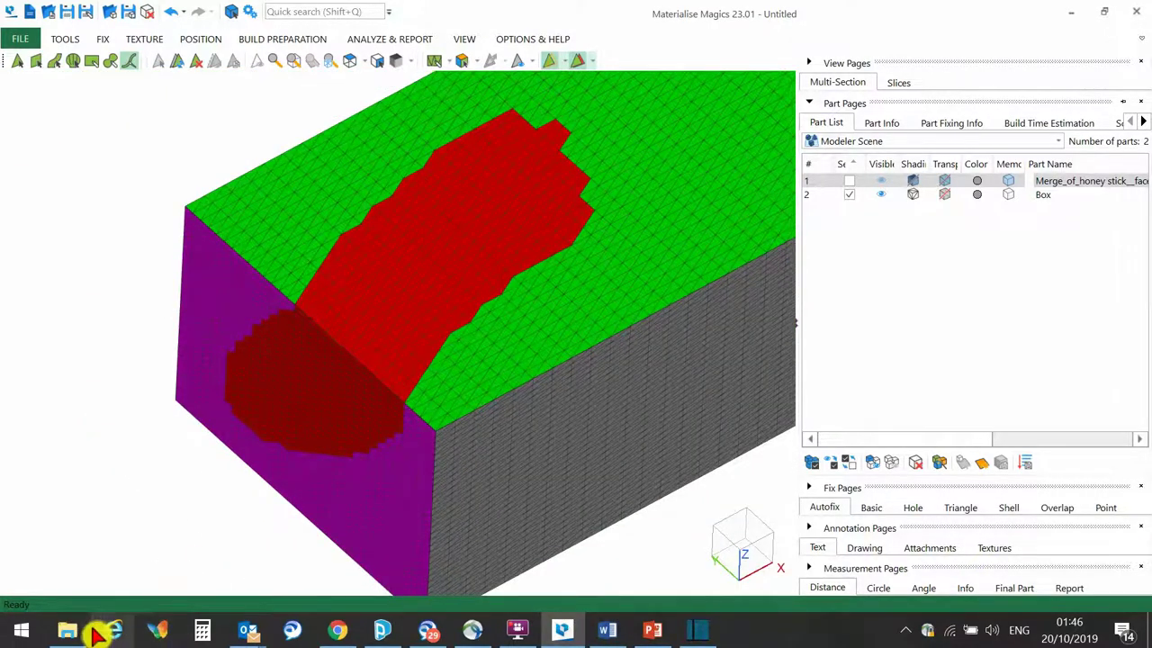
- In GrabCAD Print, delete the honey spoon model from the tray
click(382, 629)
click(689, 257)
scroll(674, 279, down, 3)
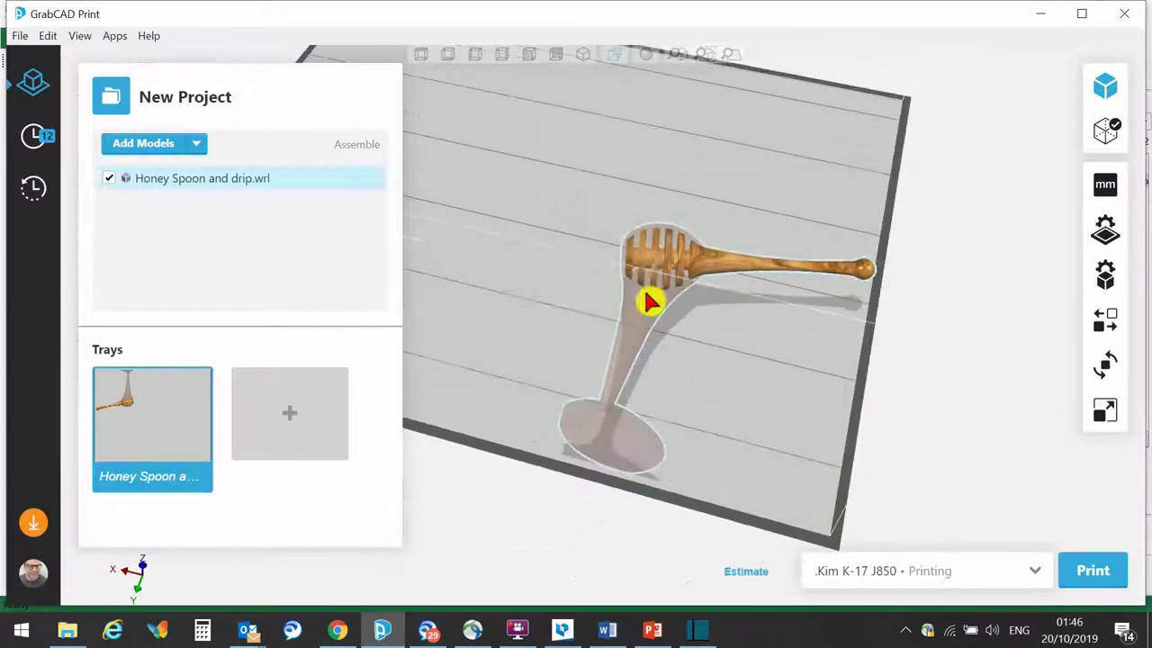
click(648, 302)
key(Delete)
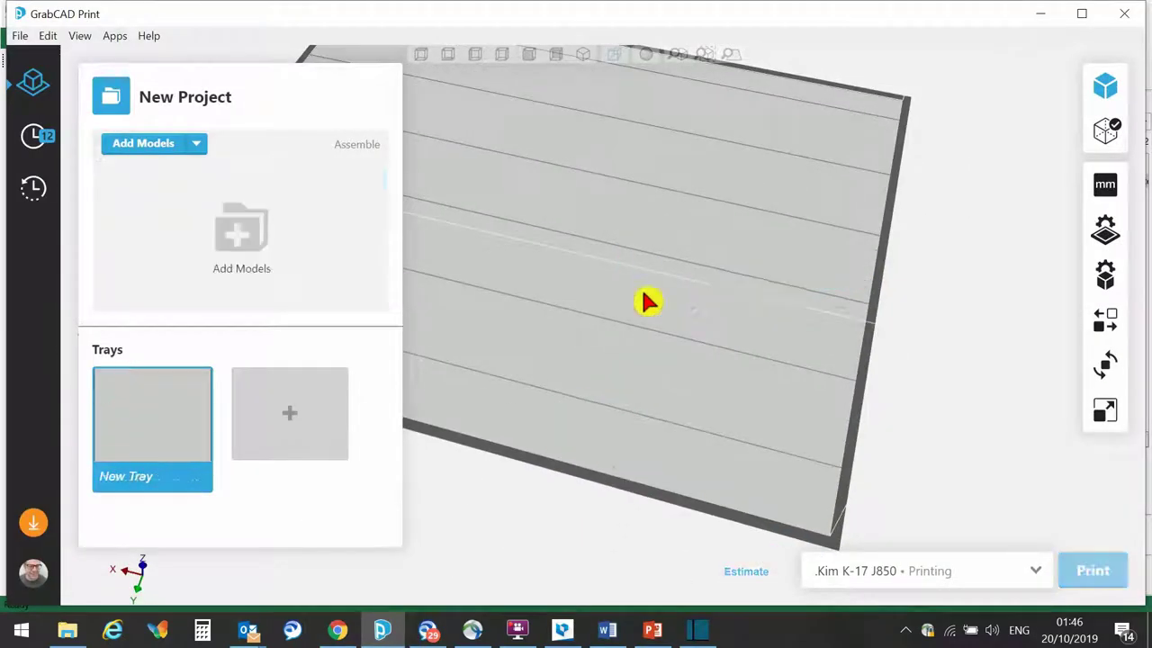
- Add color Box.wrl to the J850 tray and view its coloured sides from low angle
click(144, 146)
click(279, 158)
click(681, 432)
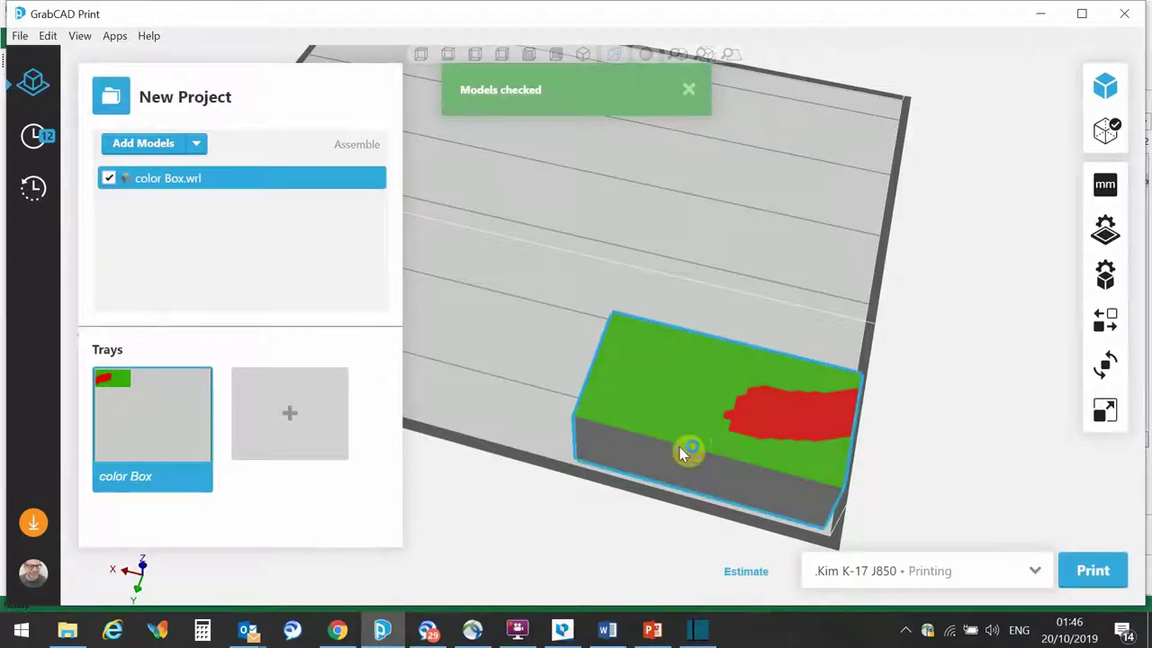
right_drag(687, 440, 507, 391)
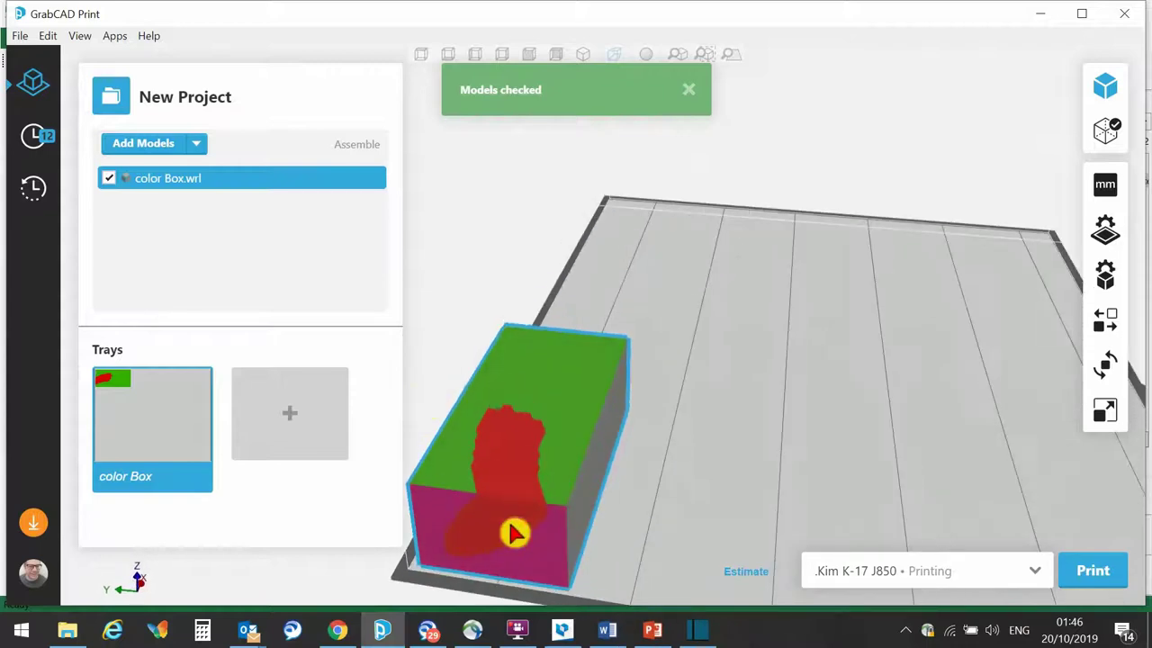